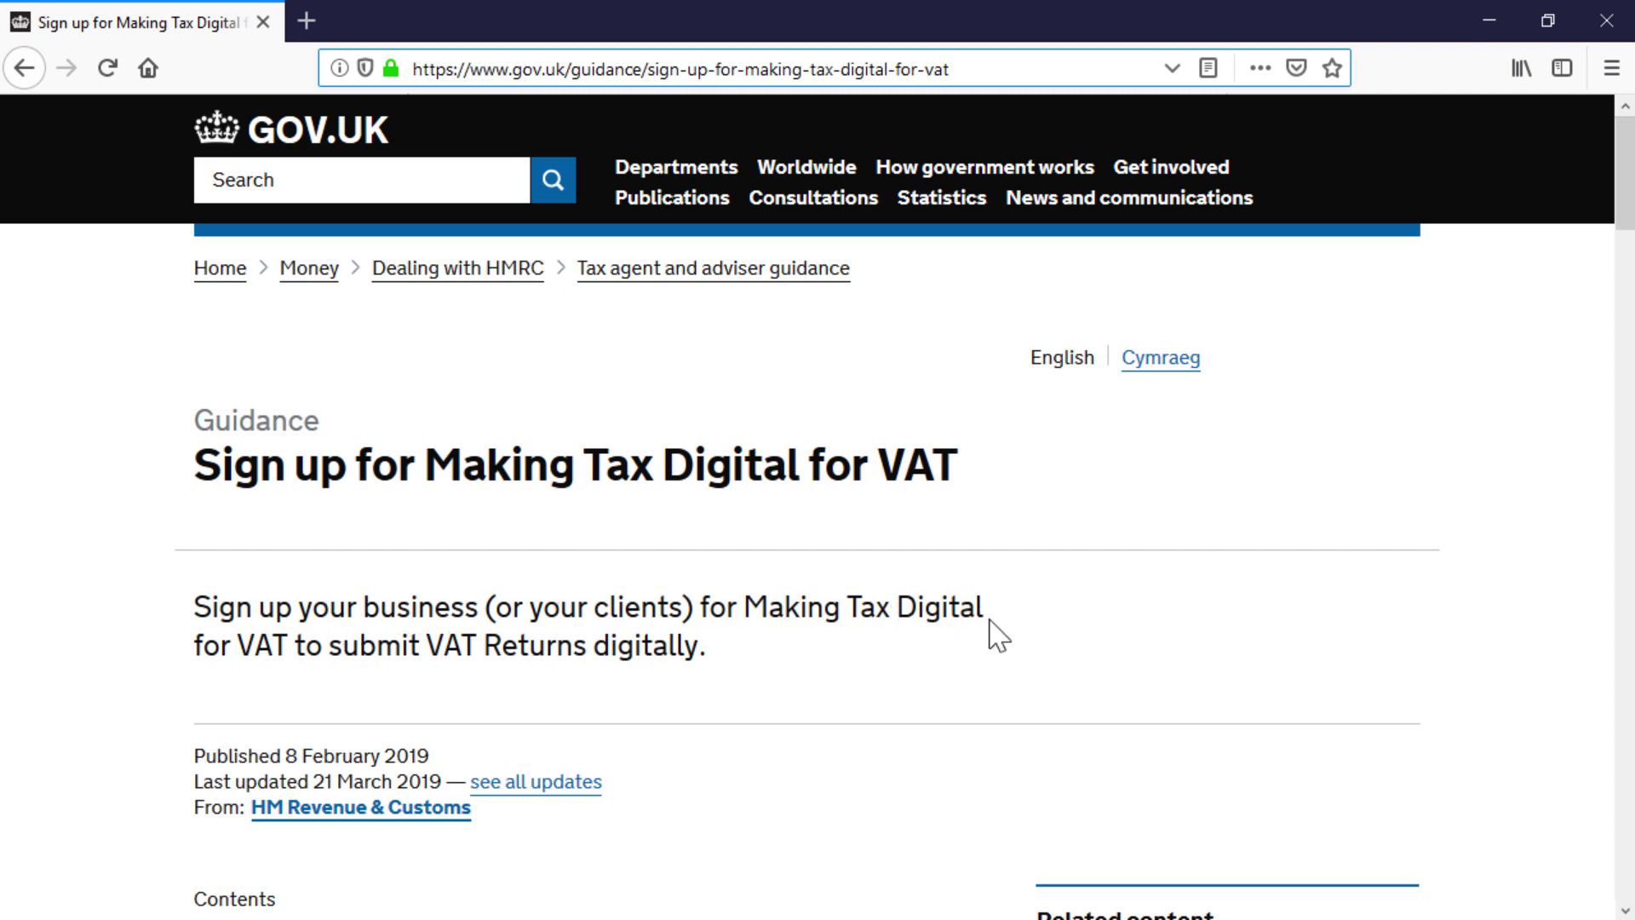
Step: Scroll the Making Tax Digital guidance down to the 'Sign up your business' section
{"action": "scroll", "coordinate": [998, 635], "scroll_direction": "down", "scroll_amount": 5}
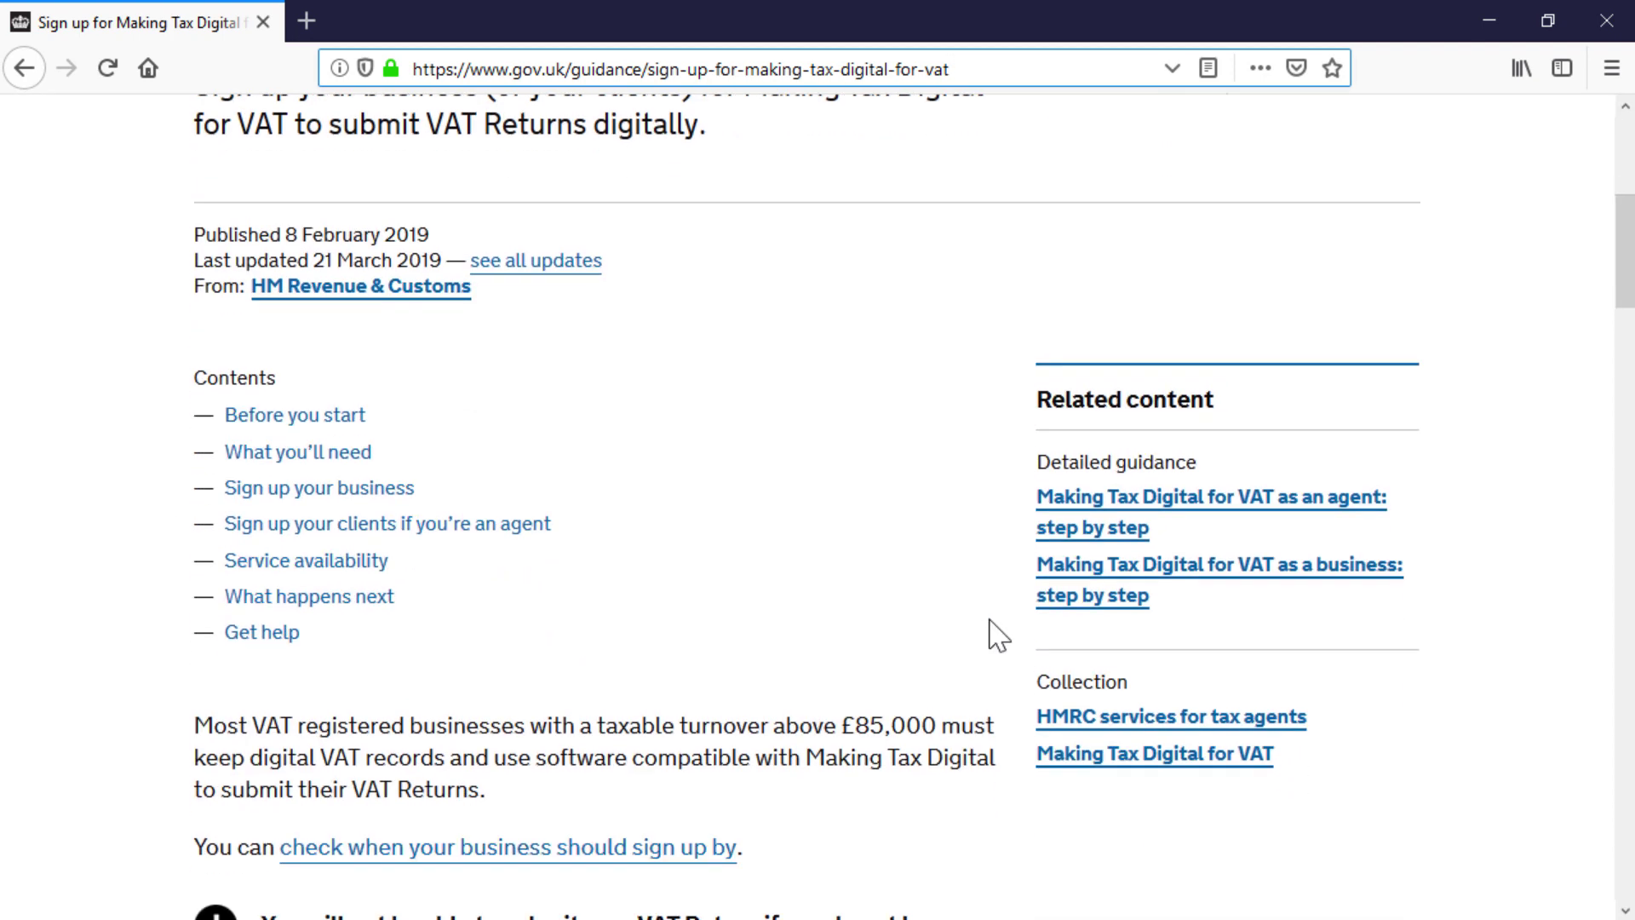
{"action": "scroll", "coordinate": [998, 635], "scroll_direction": "down", "scroll_amount": 3}
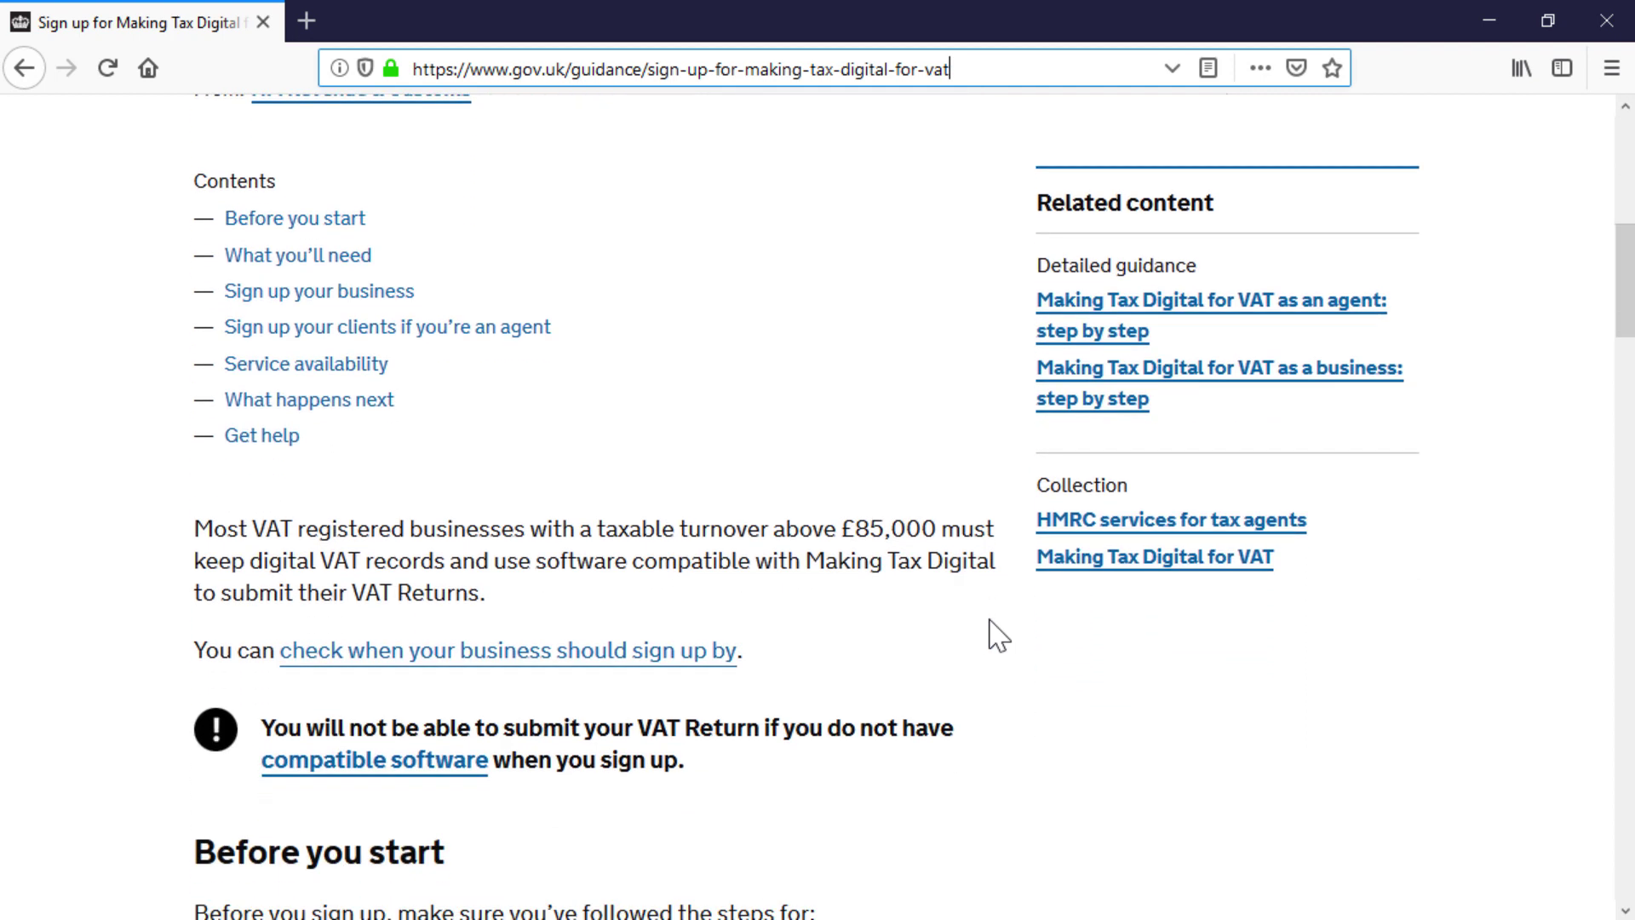
{"action": "scroll", "coordinate": [999, 635], "scroll_direction": "down", "scroll_amount": 5}
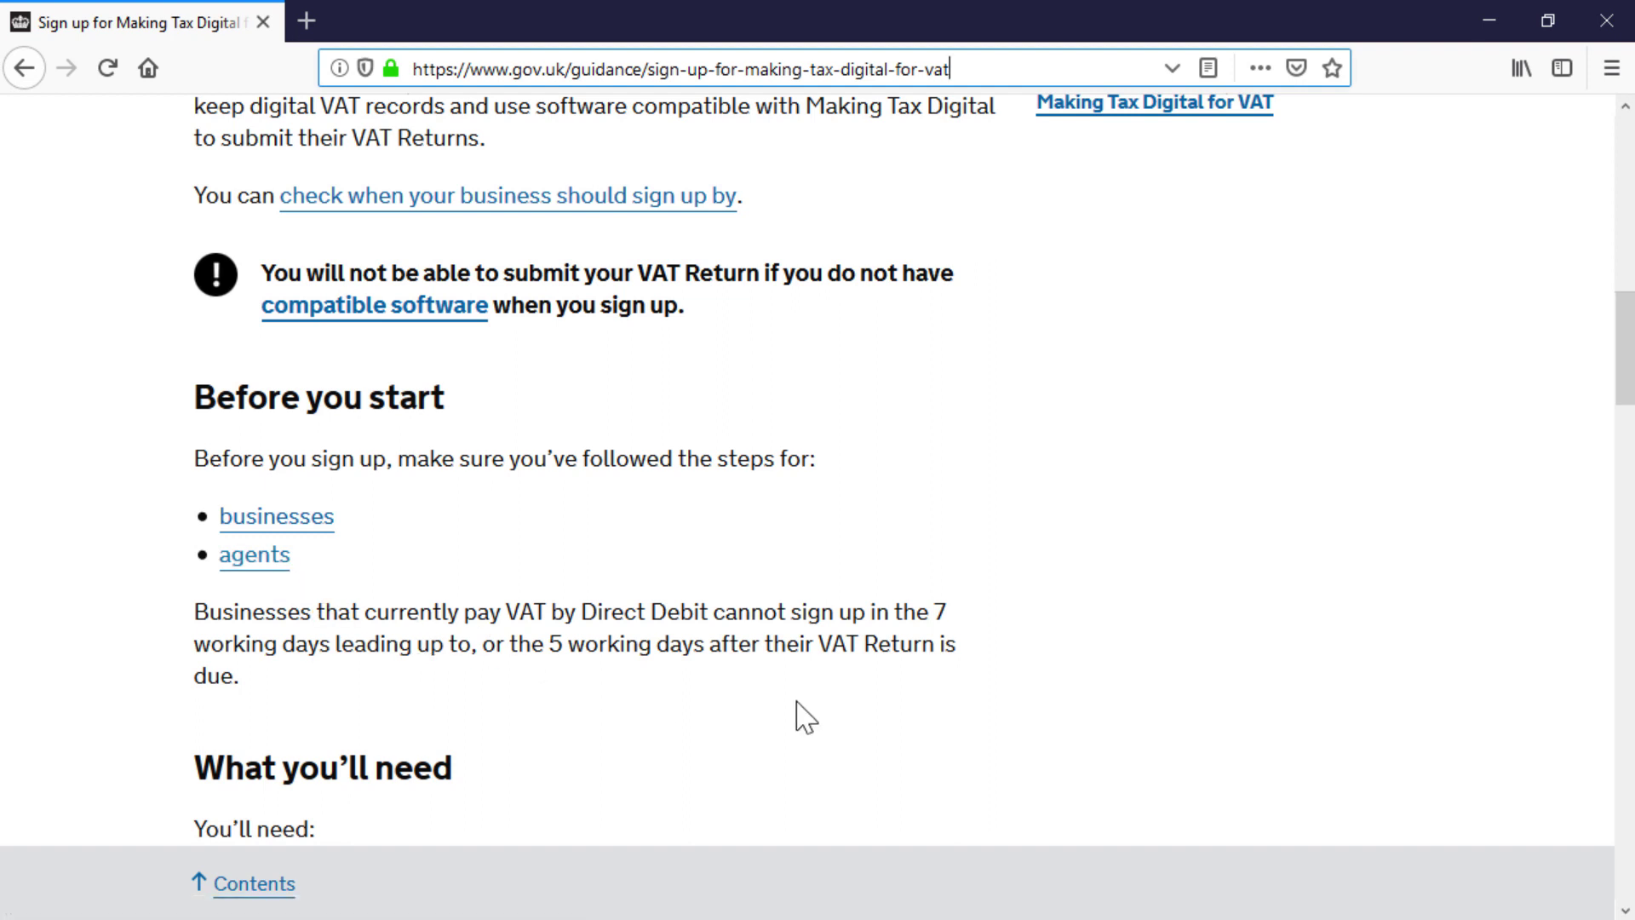
{"action": "scroll", "coordinate": [801, 715], "scroll_direction": "down", "scroll_amount": 5}
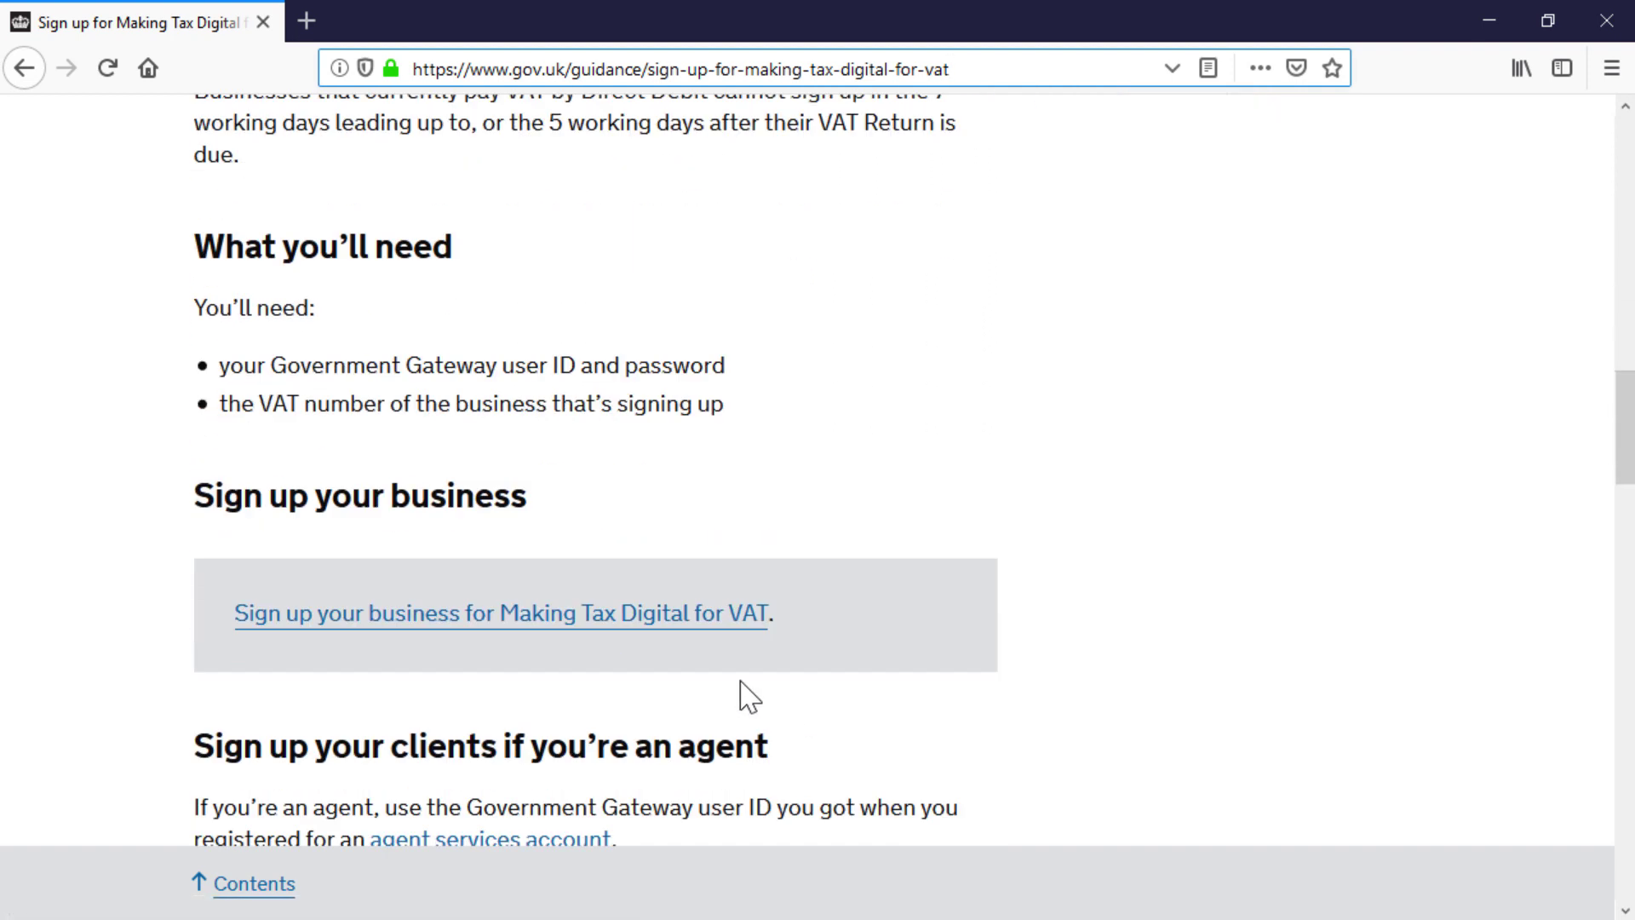
Step: Start the MTD for VAT sign-up, answering Yes to having compatible accounting software
{"action": "left_click", "coordinate": [608, 631]}
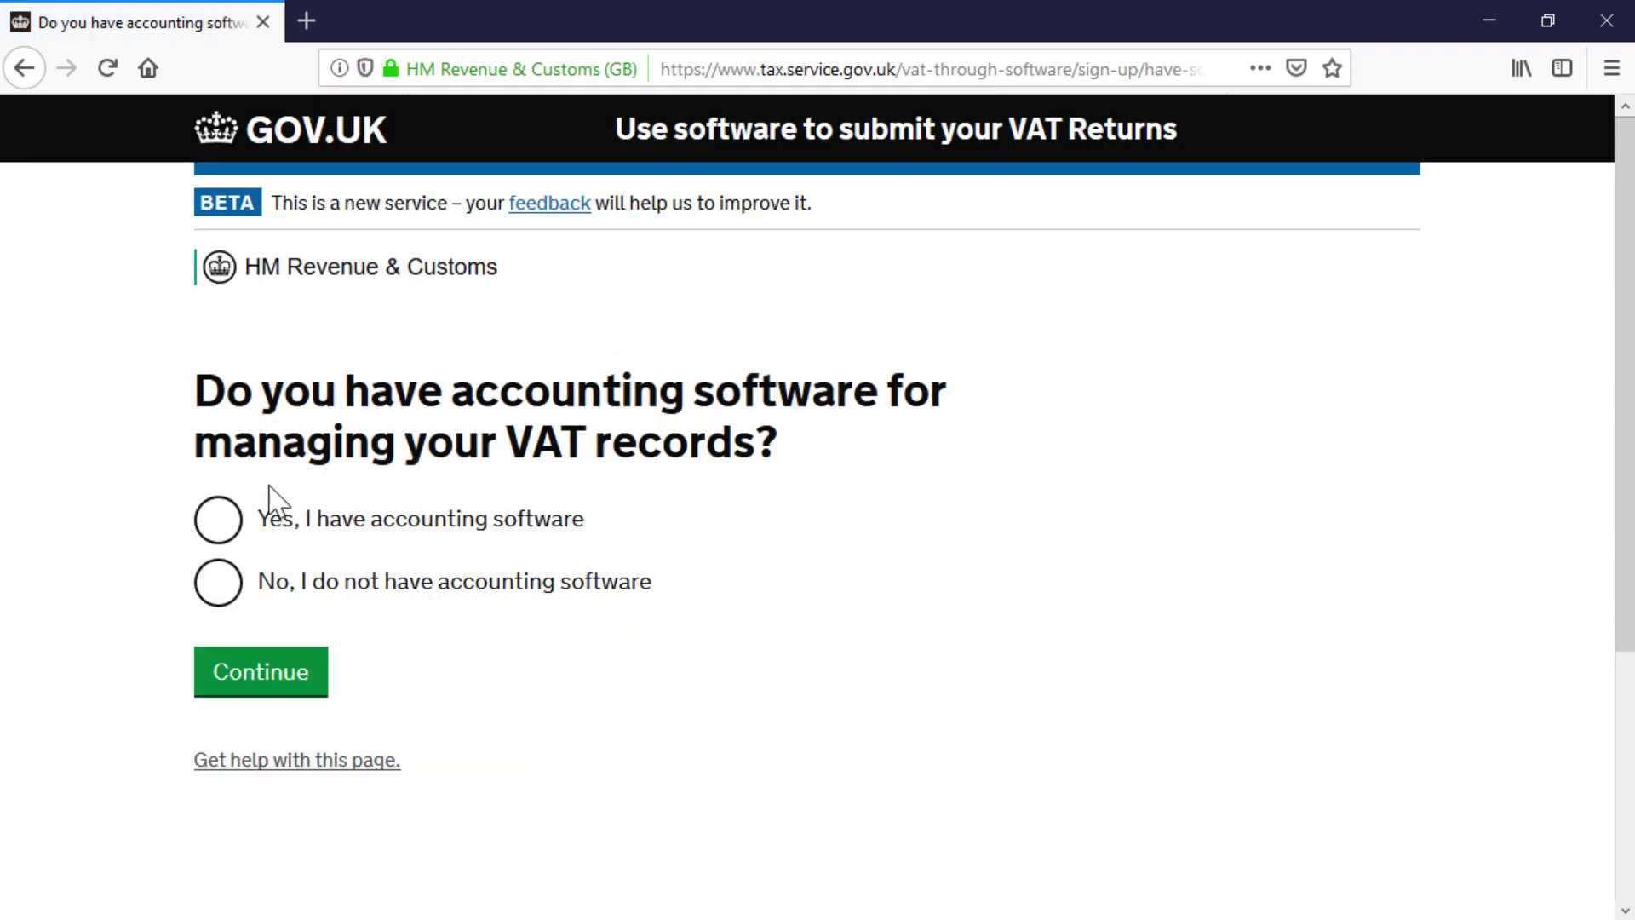
{"action": "left_click", "coordinate": [218, 522]}
{"action": "left_click", "coordinate": [260, 679]}
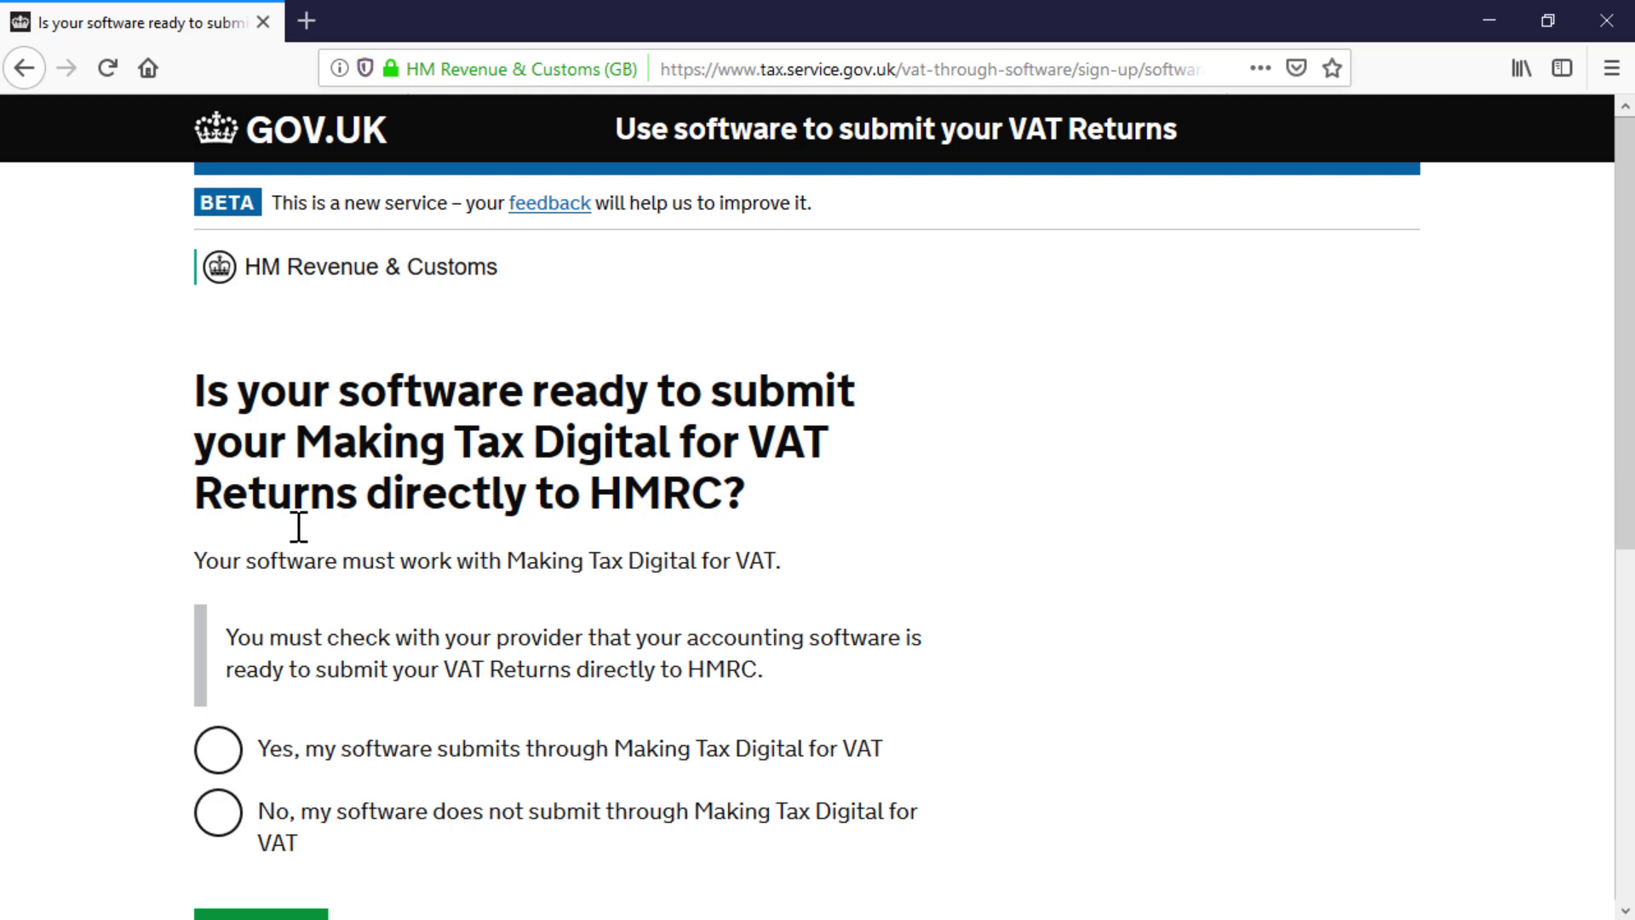
{"action": "left_click", "coordinate": [221, 754]}
{"action": "scroll", "coordinate": [219, 766], "scroll_direction": "down", "scroll_amount": 3}
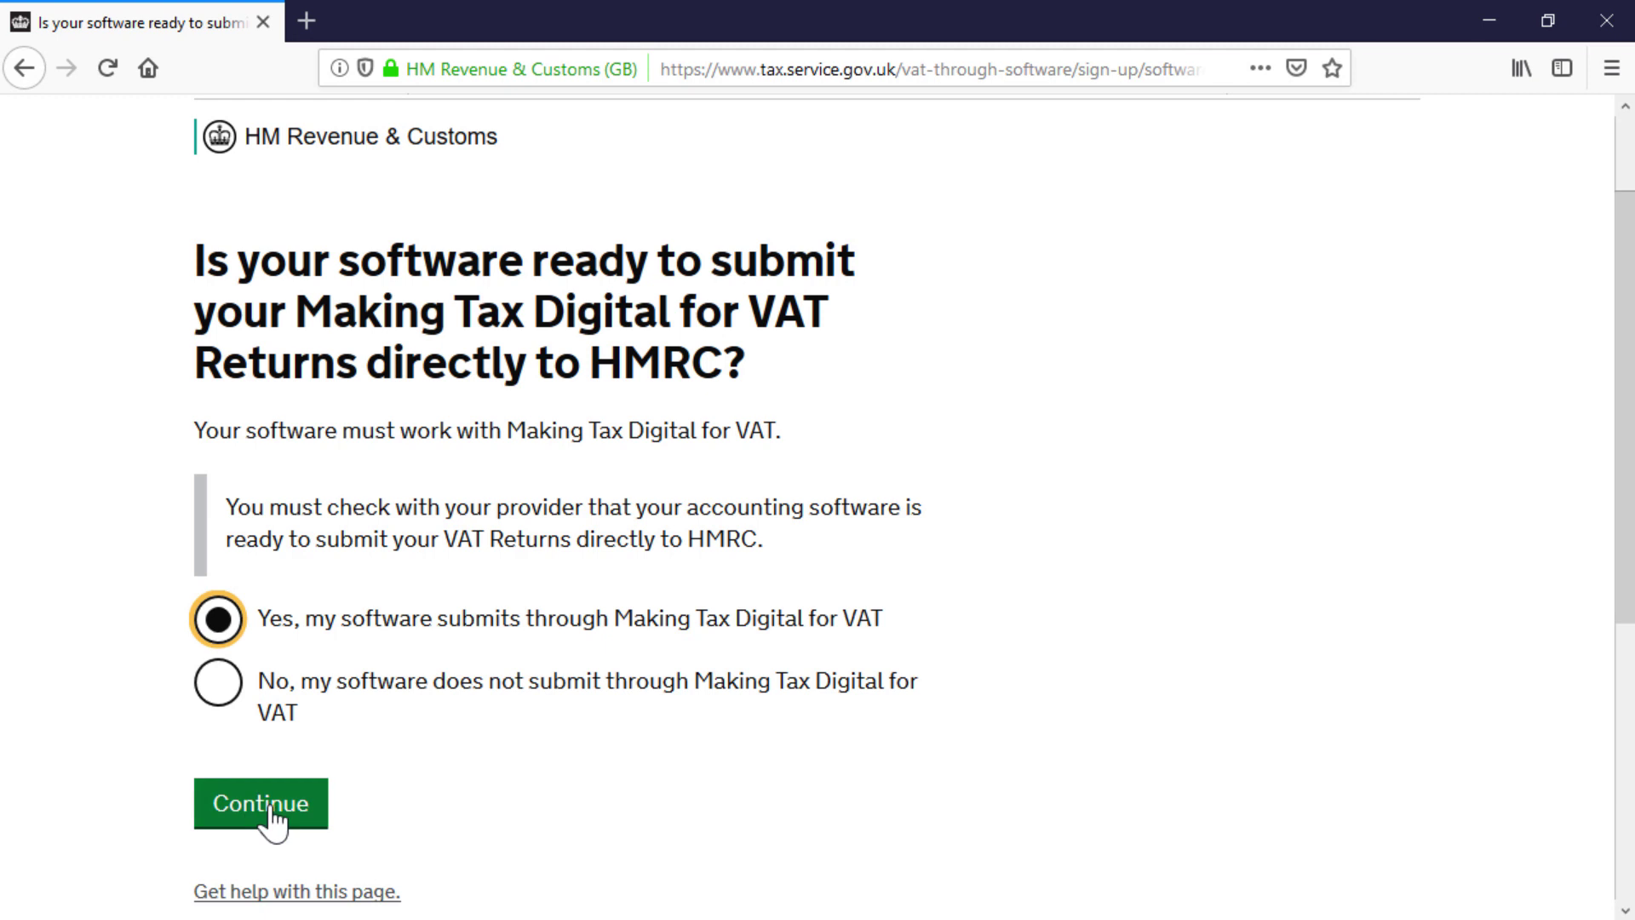
{"action": "left_click", "coordinate": [270, 816]}
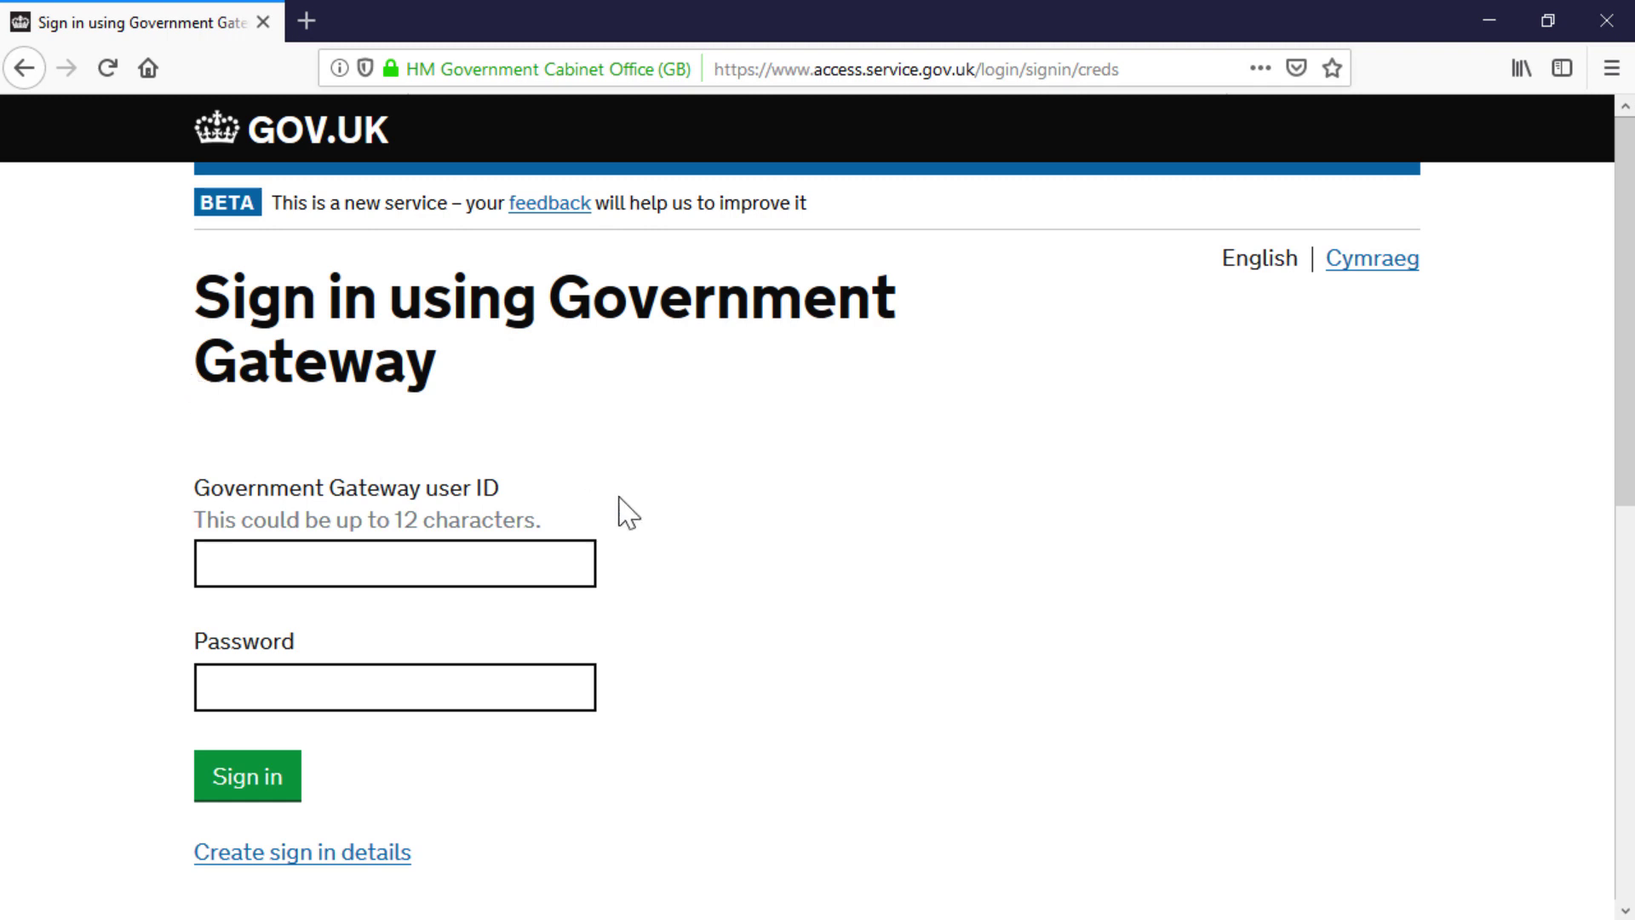
Step: Choose to create new Government Gateway sign-in details and go to the Email address field
{"action": "scroll", "coordinate": [705, 556], "scroll_direction": "down", "scroll_amount": 3}
{"action": "scroll", "coordinate": [699, 544], "scroll_direction": "down", "scroll_amount": 1}
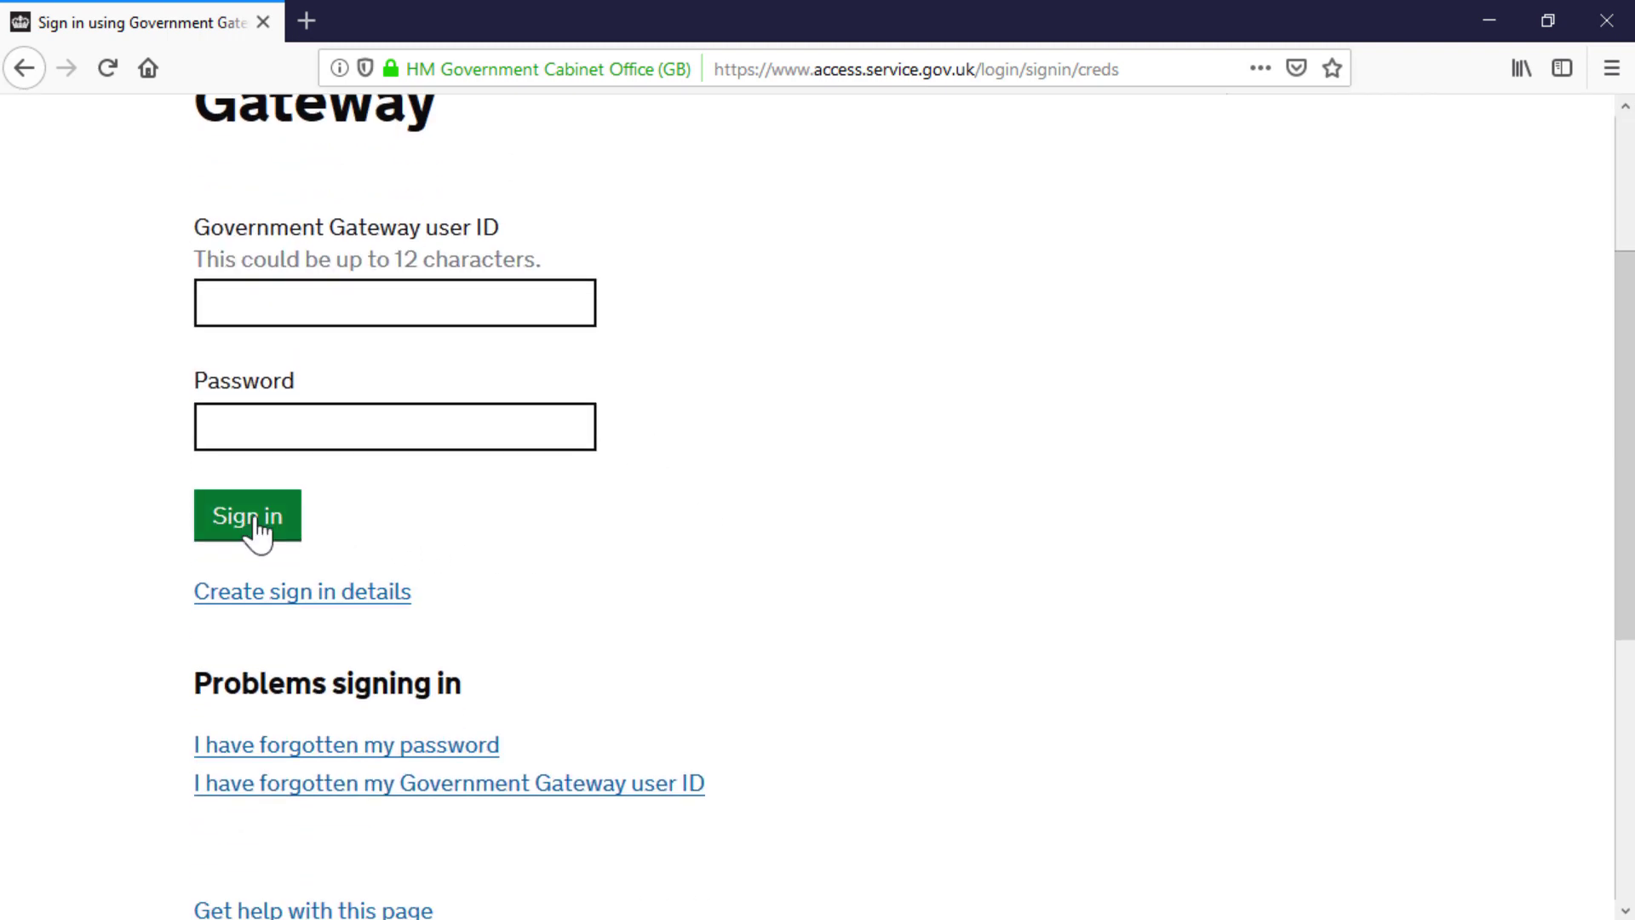
{"action": "left_click", "coordinate": [344, 597]}
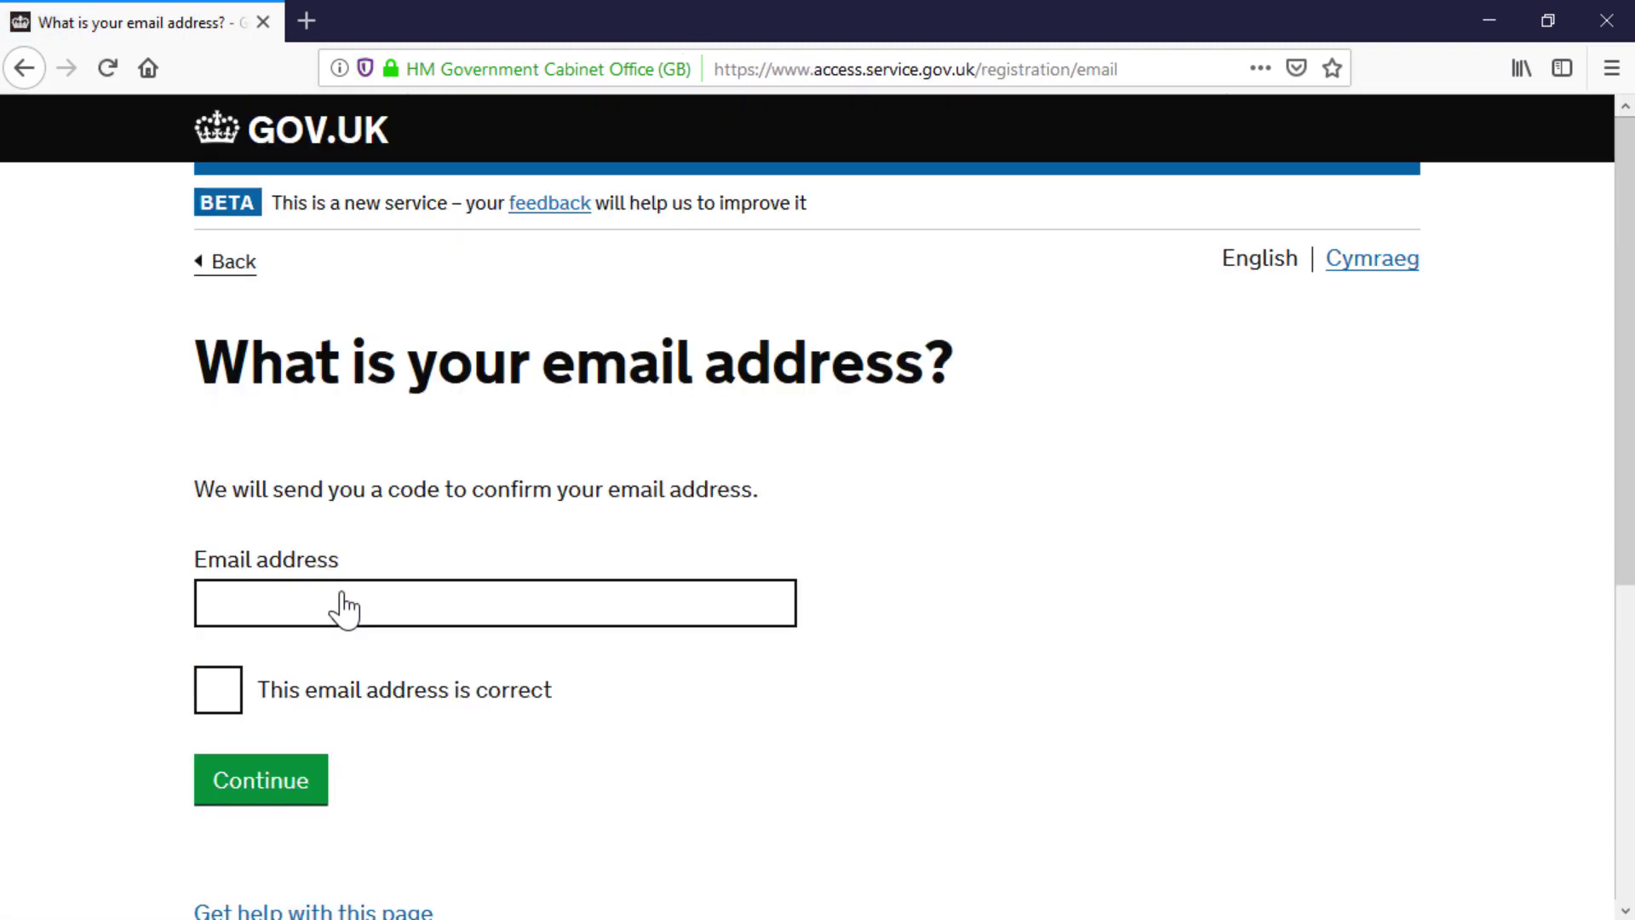
{"action": "left_click", "coordinate": [344, 596]}
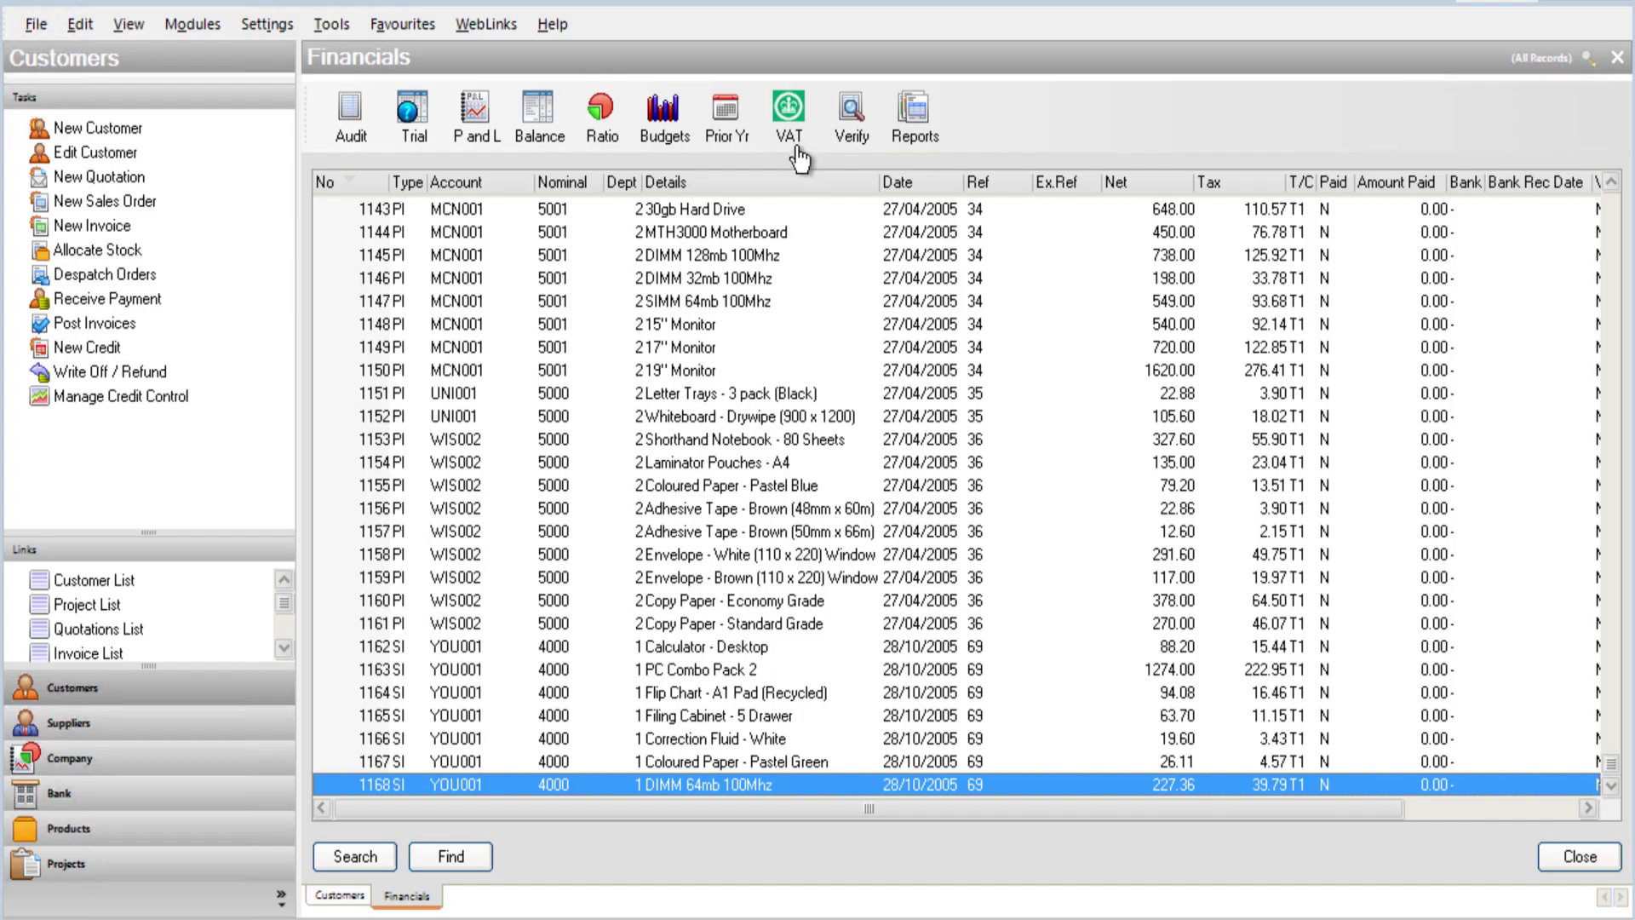
Step: Calculate the 01/05/2009–31/05/2009 VAT return, including earlier unreconciled transactions
{"action": "left_click", "coordinate": [790, 115]}
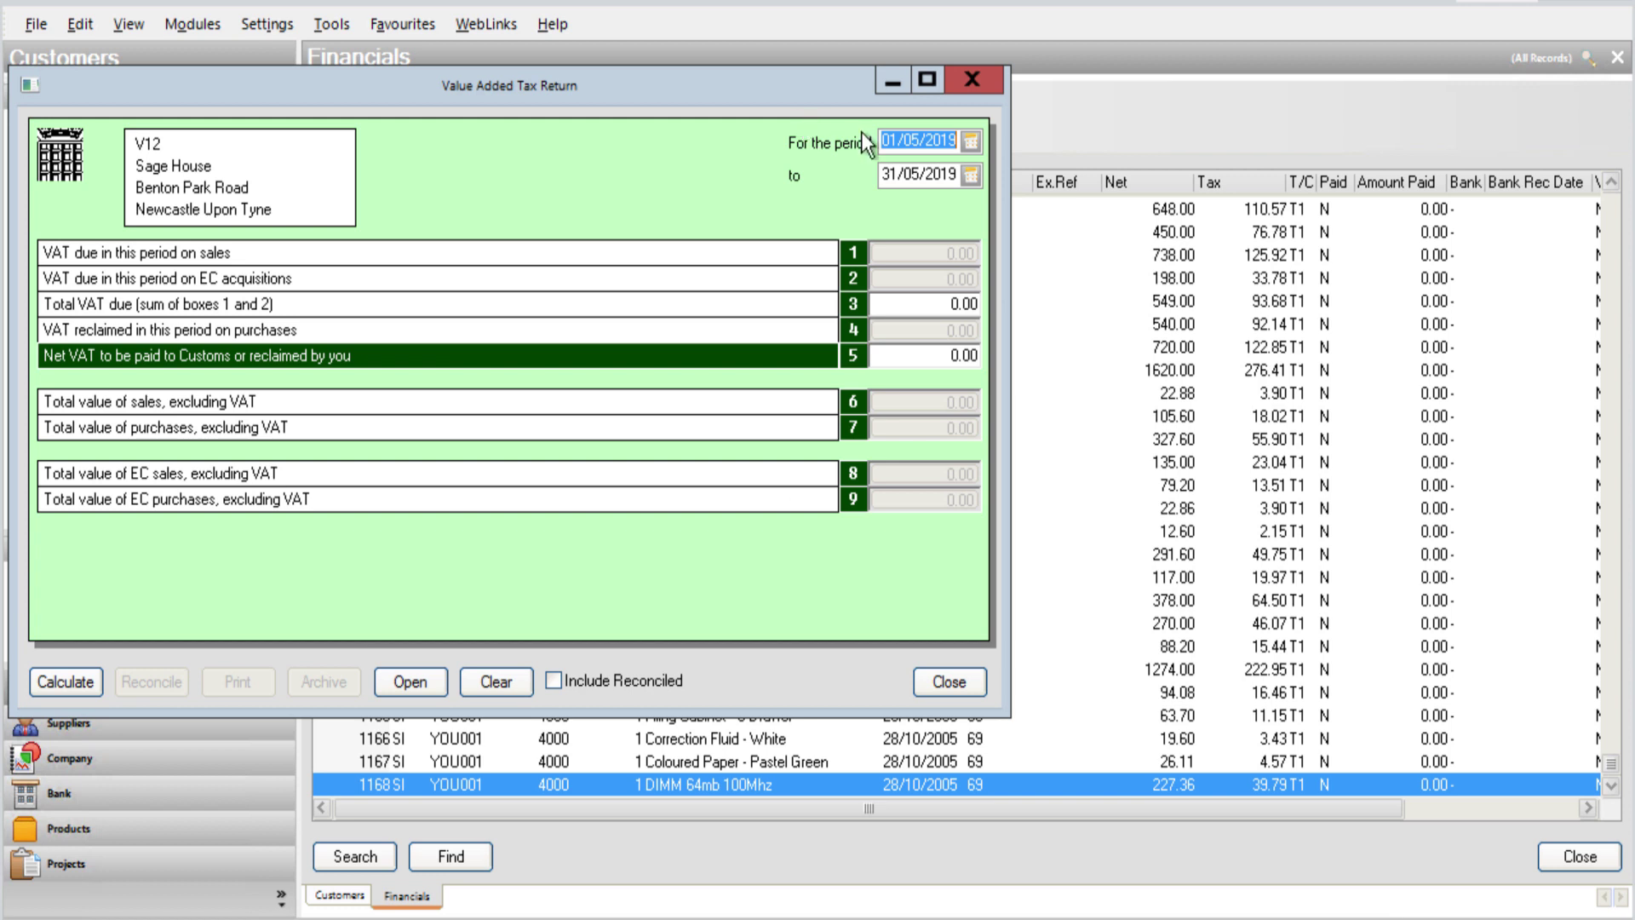
{"action": "left_click", "coordinate": [951, 143]}
{"action": "left_click", "coordinate": [952, 176]}
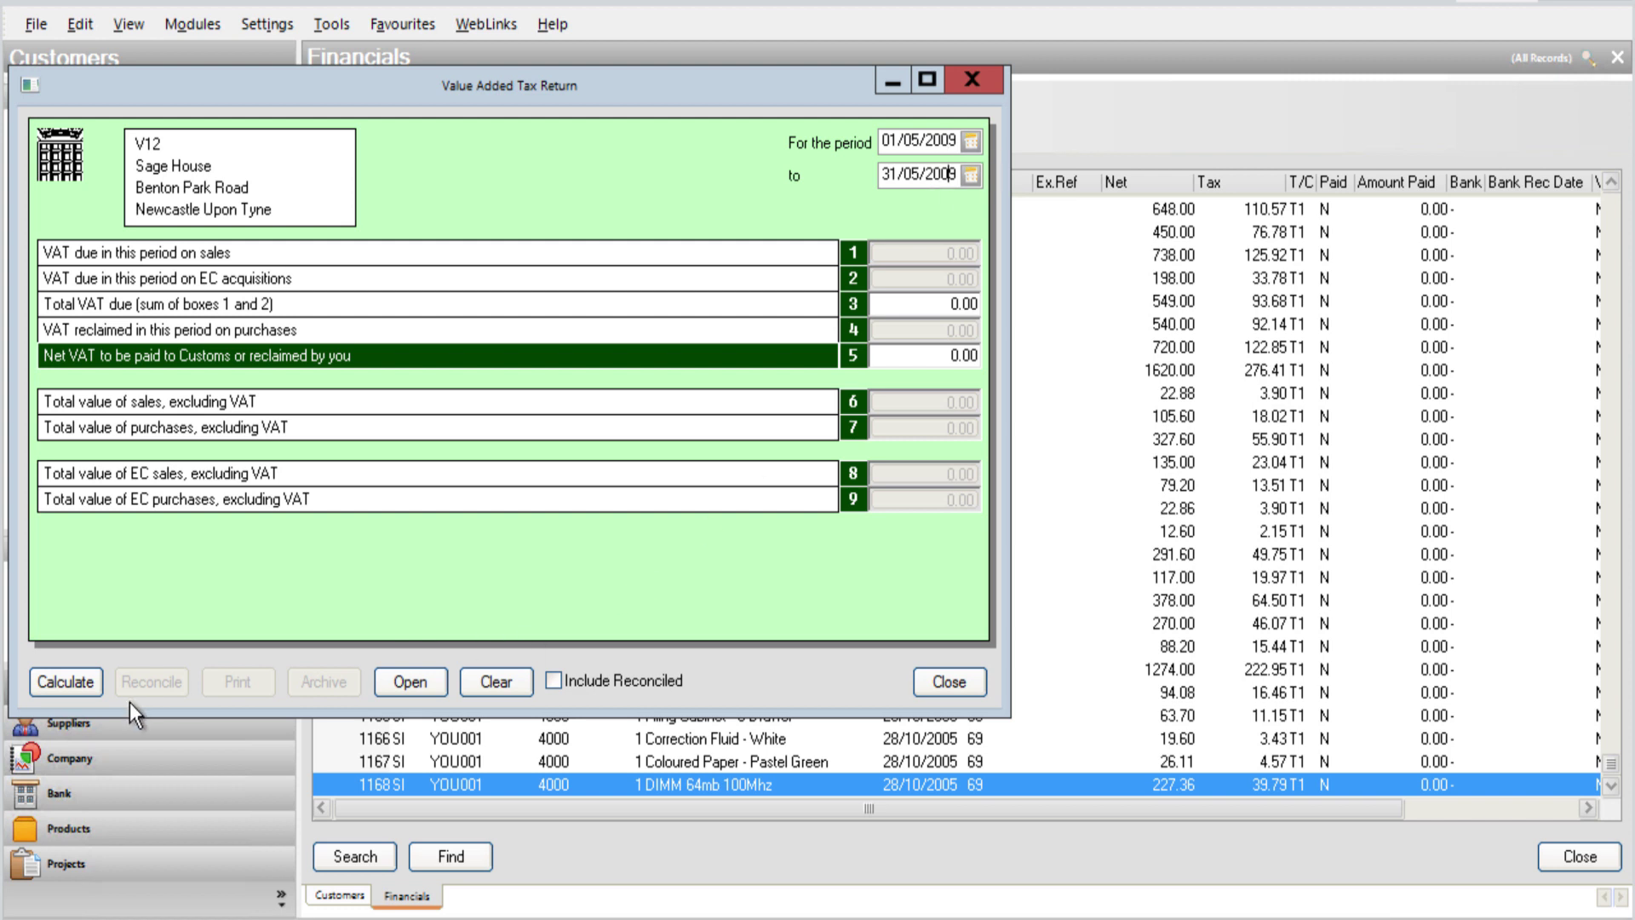
{"action": "left_click", "coordinate": [67, 682]}
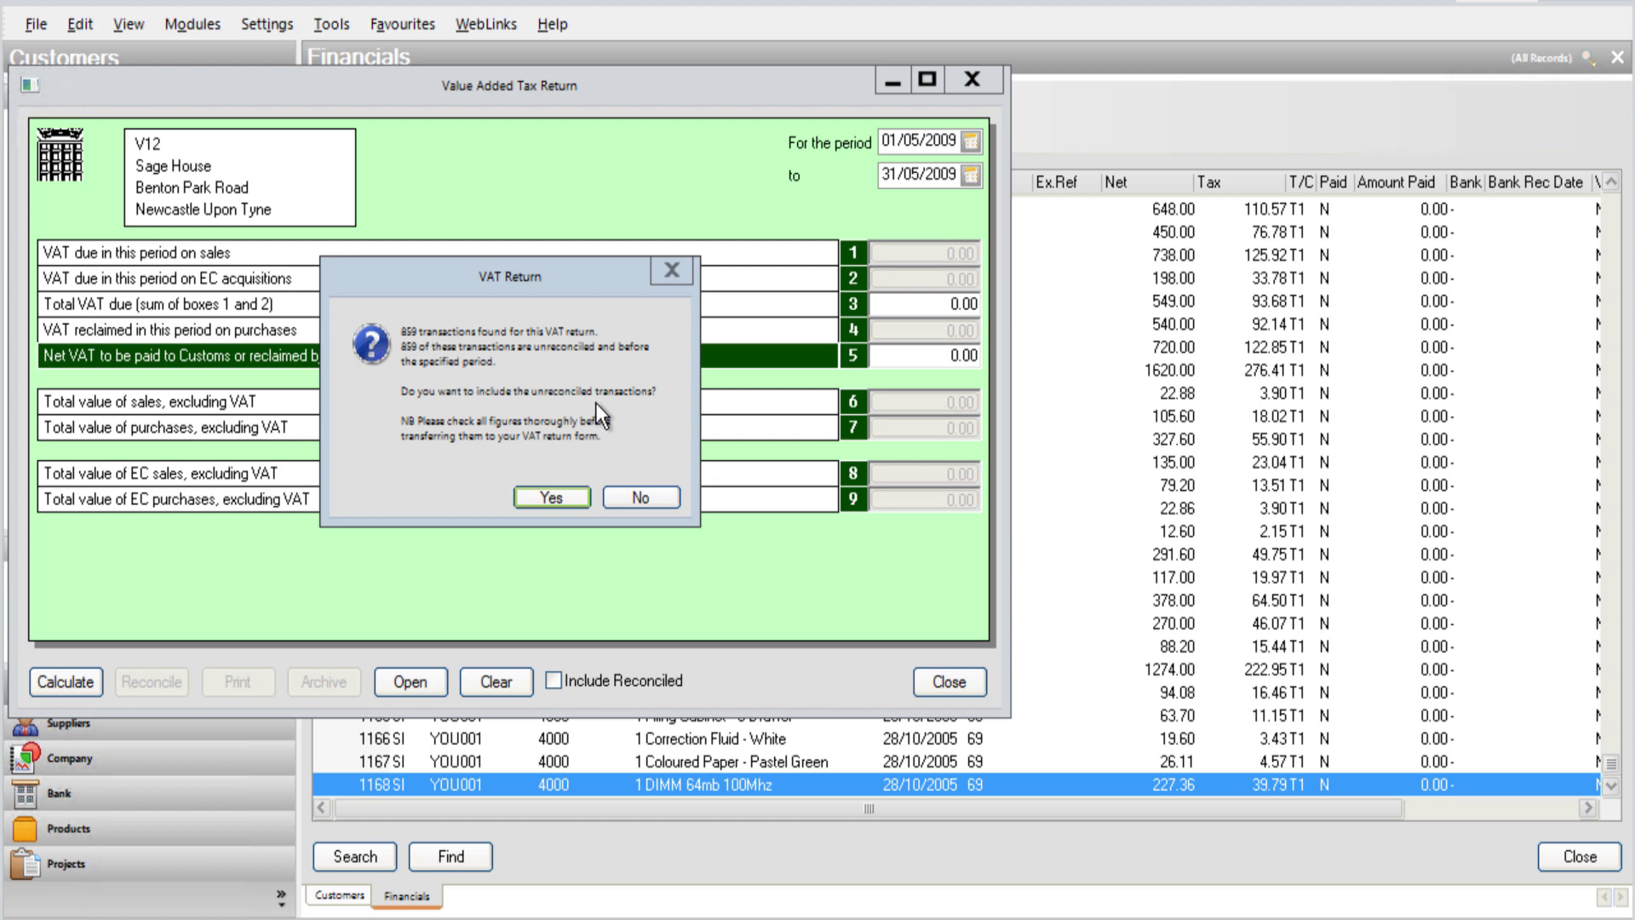
{"action": "left_click", "coordinate": [583, 493]}
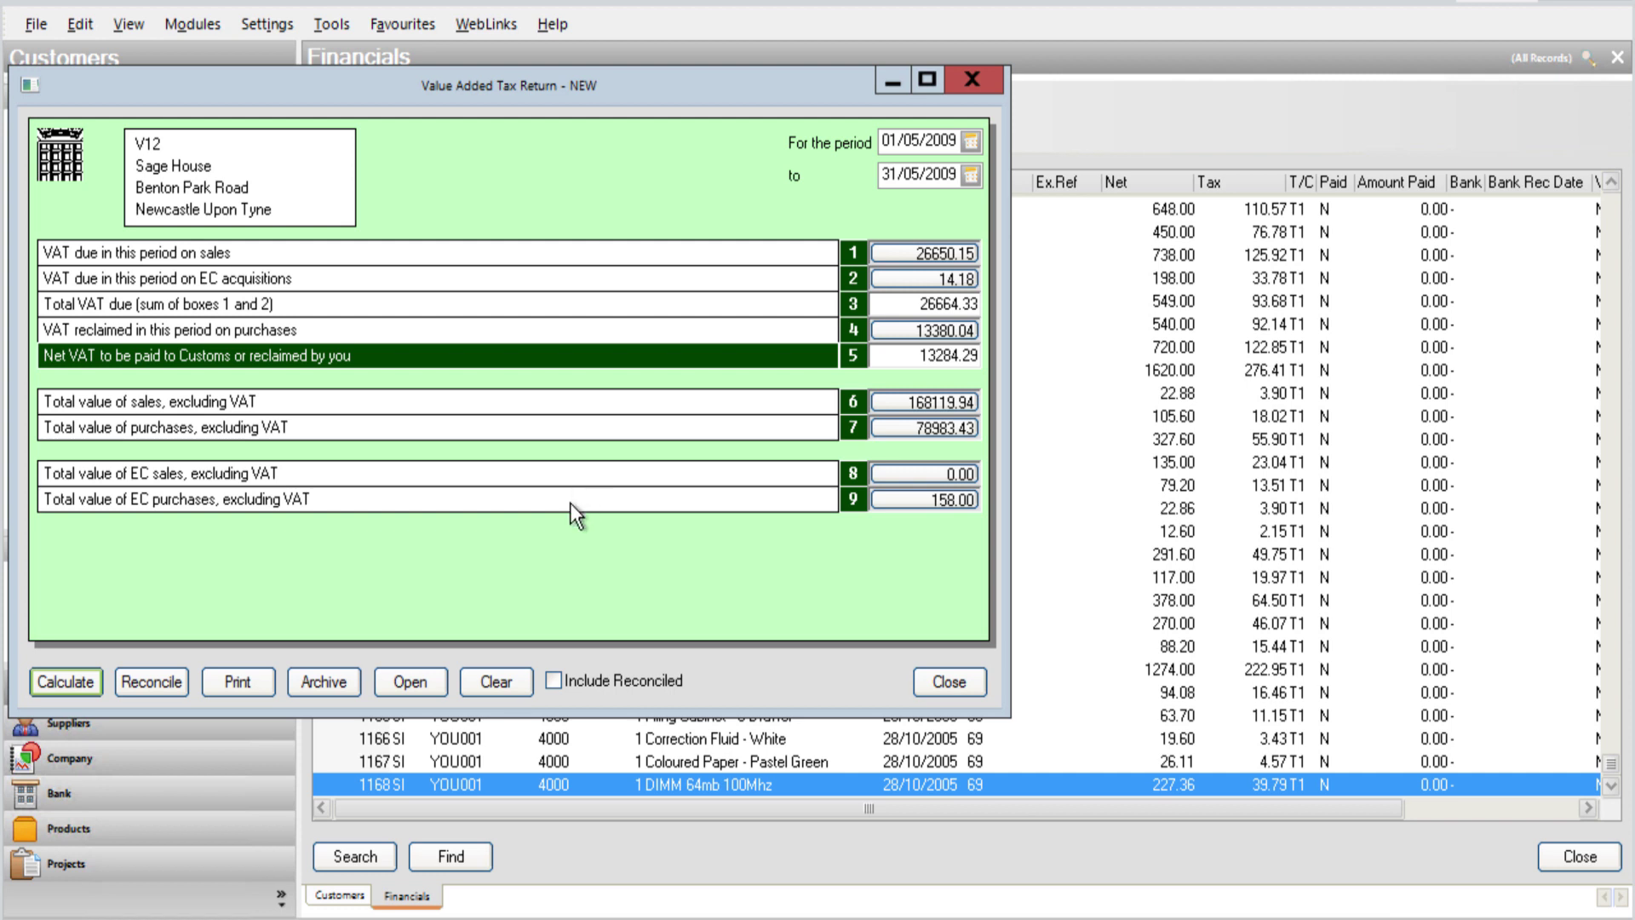
Step: Archive the calculated May 2009 VAT return and close it
{"action": "left_click", "coordinate": [339, 681]}
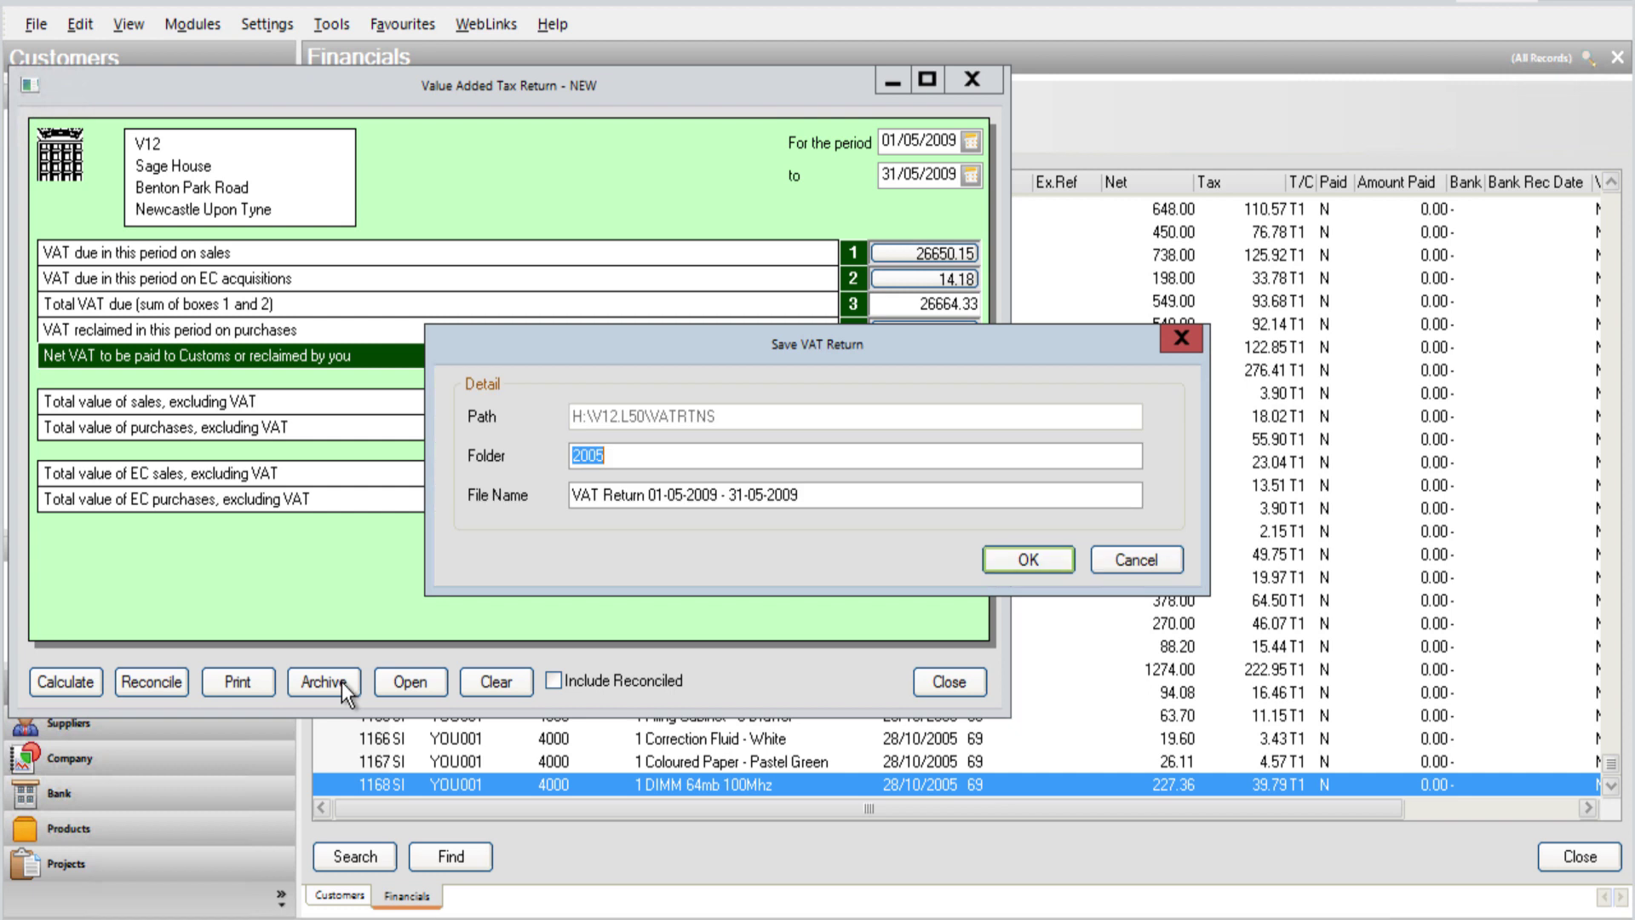
{"action": "left_click", "coordinate": [1024, 563]}
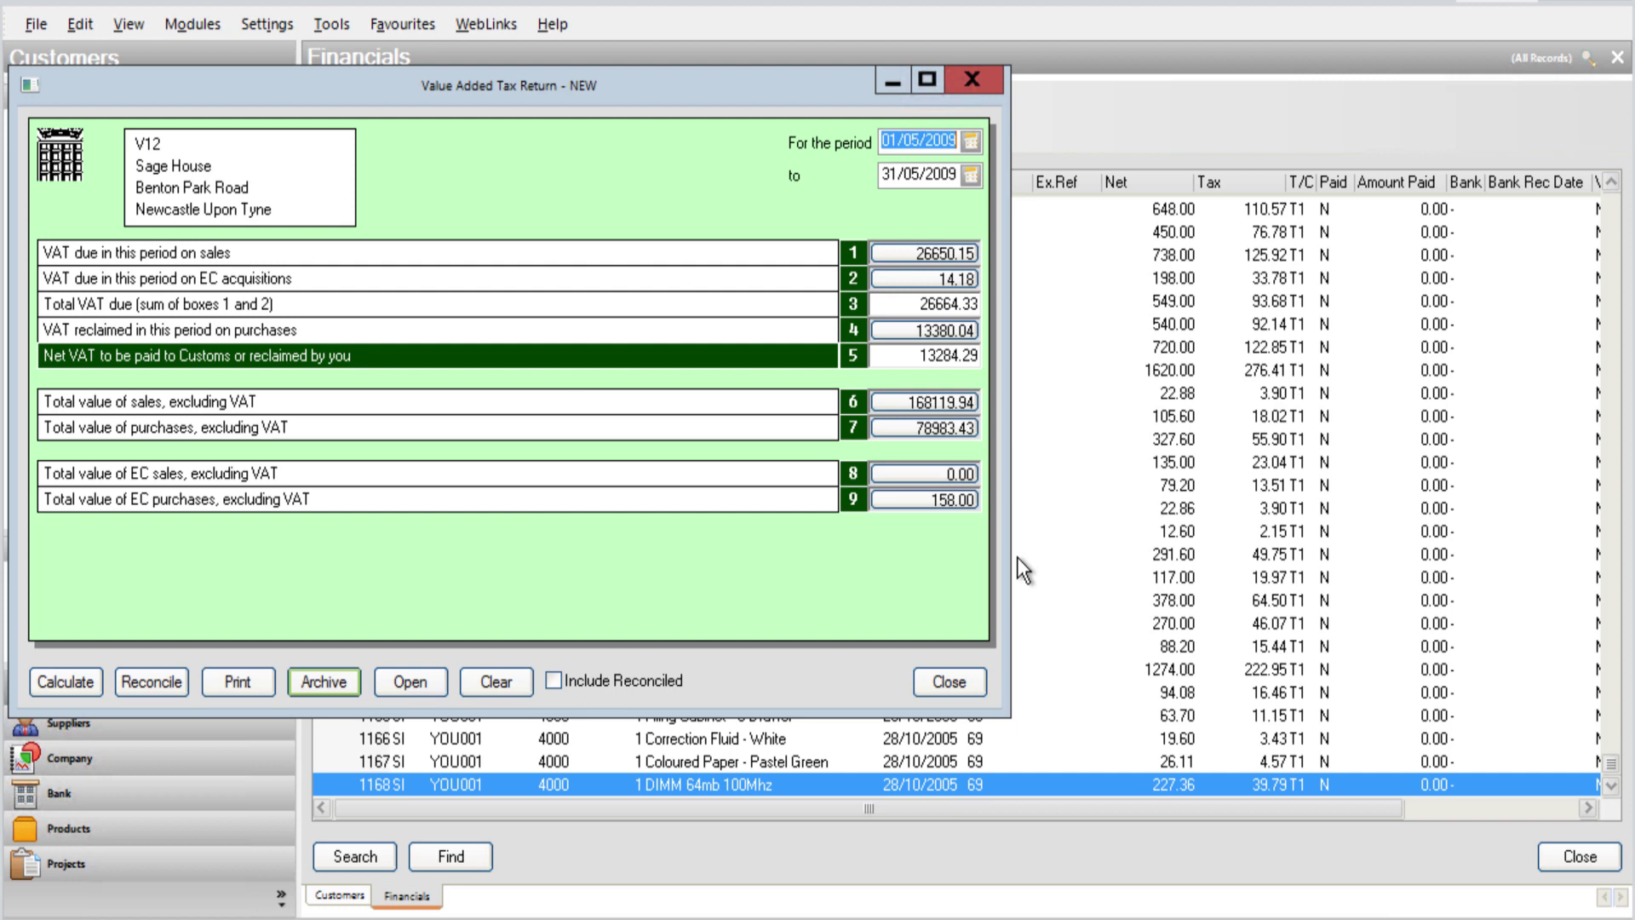
{"action": "left_click", "coordinate": [973, 681]}
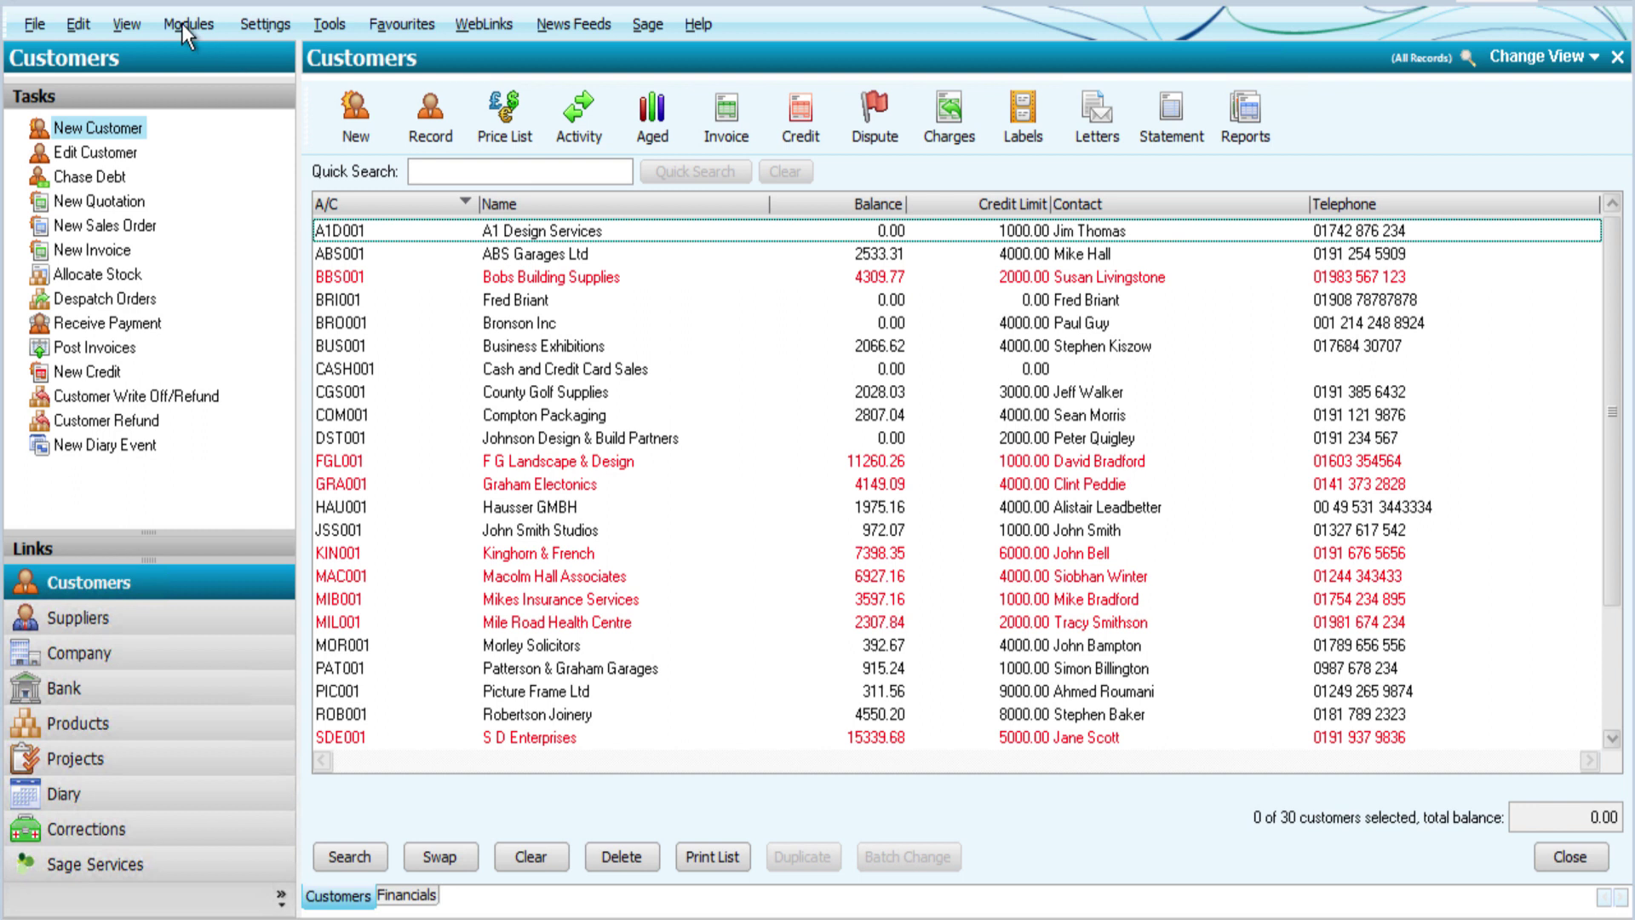
Step: Calculate the May 2019 VAT return from the Financials module
{"action": "left_click", "coordinate": [182, 24]}
{"action": "left_click", "coordinate": [226, 292]}
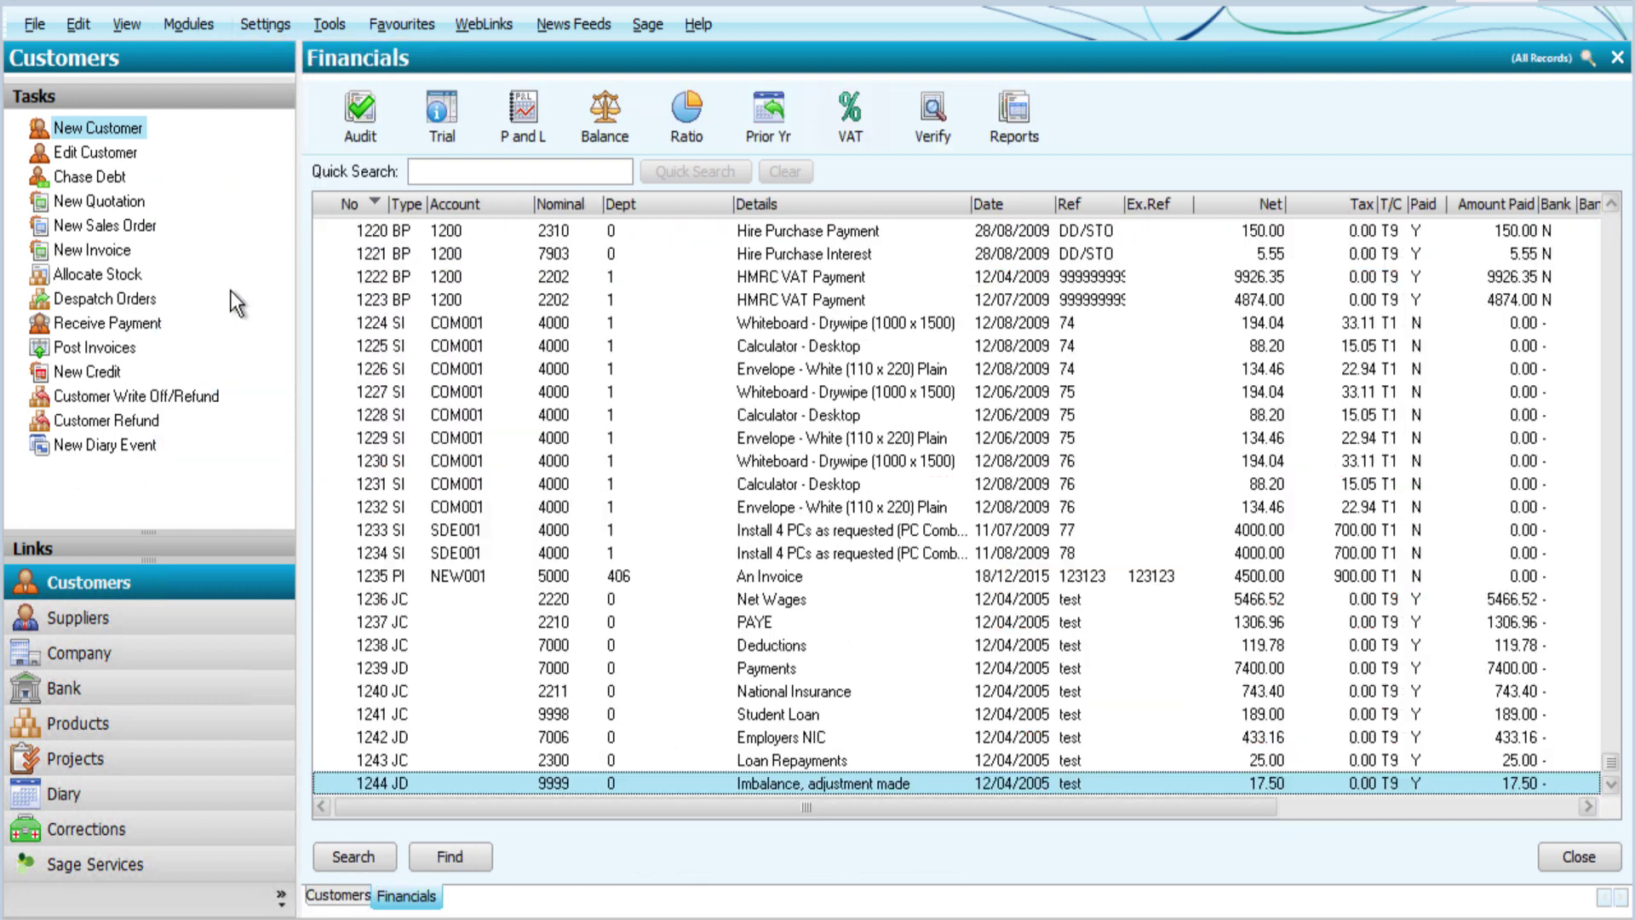
{"action": "left_click", "coordinate": [854, 114]}
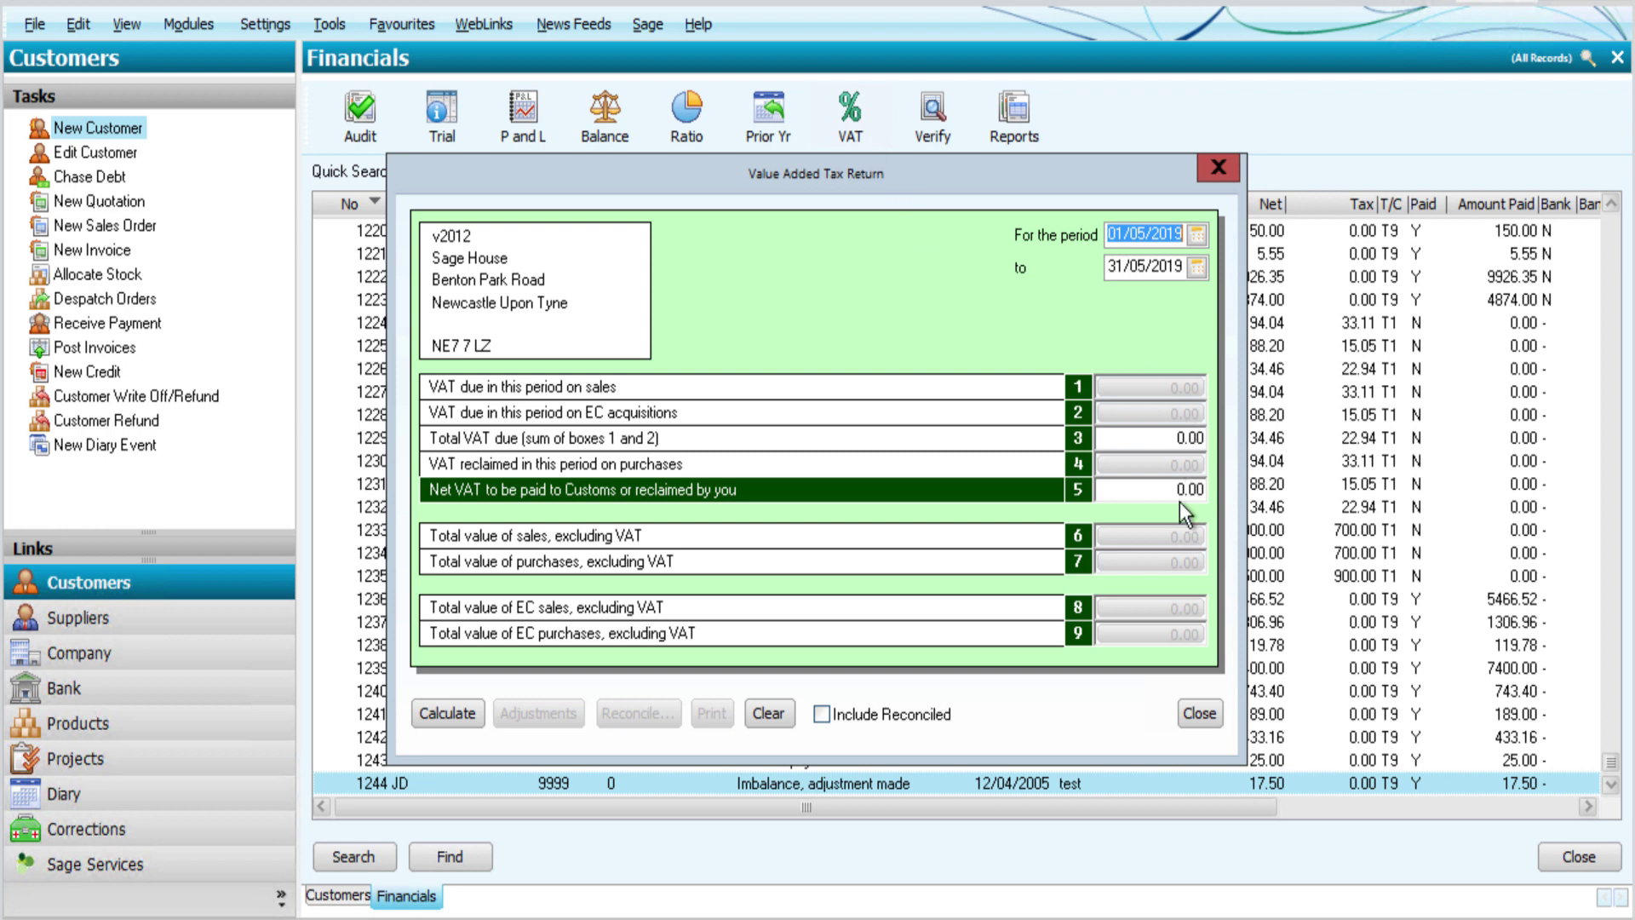
{"action": "left_click", "coordinate": [465, 724]}
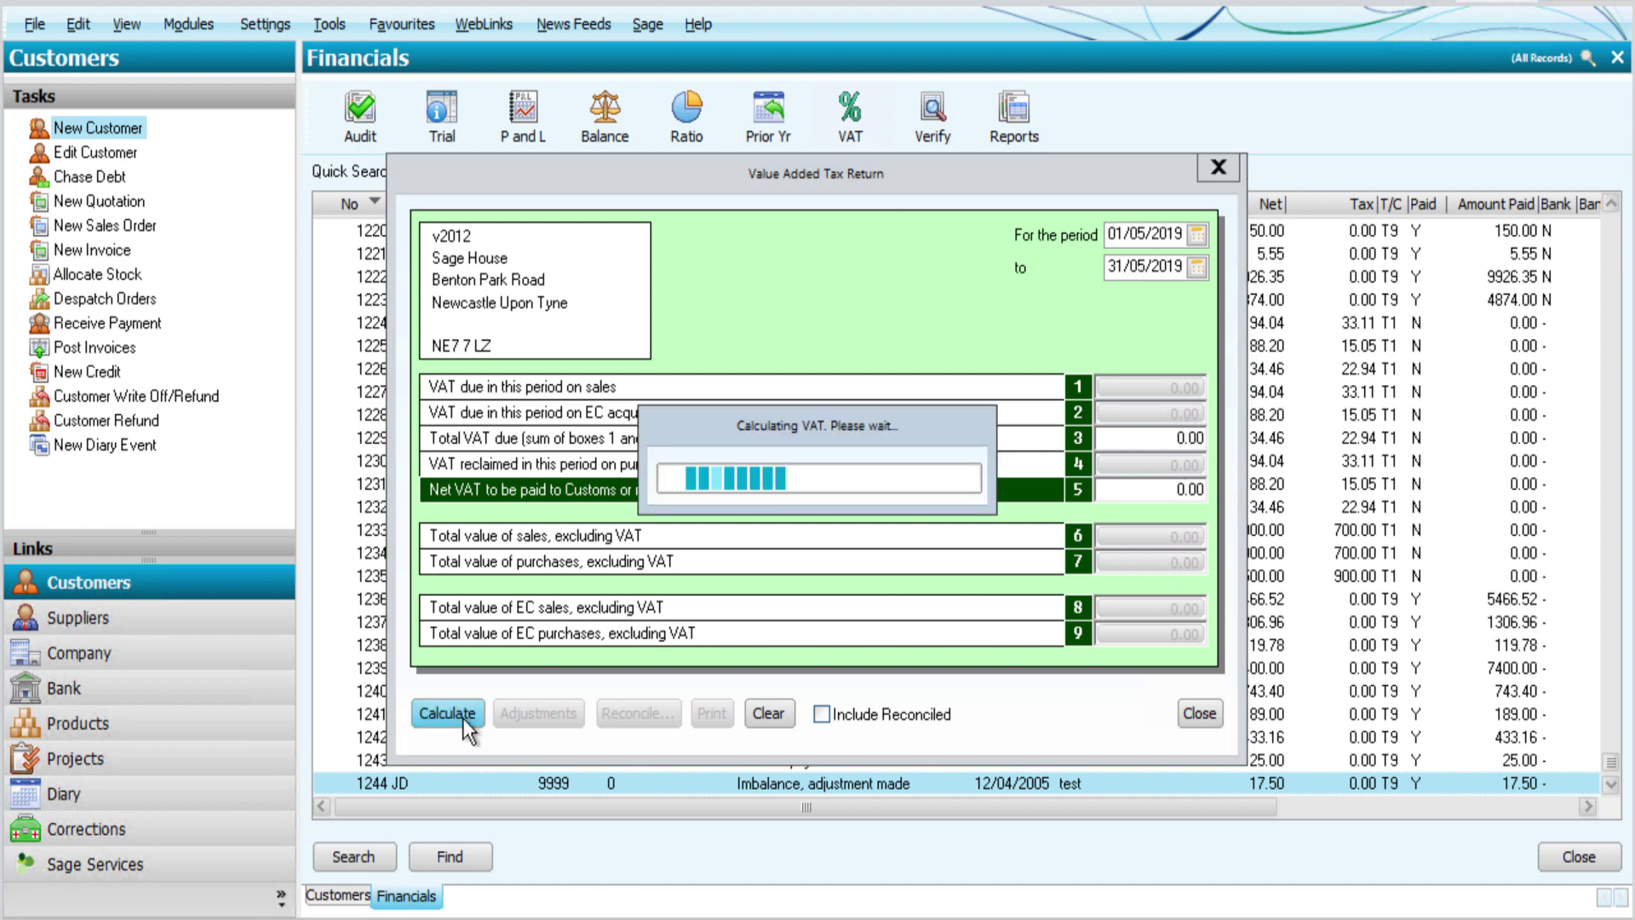
{"action": "left_click", "coordinate": [852, 566]}
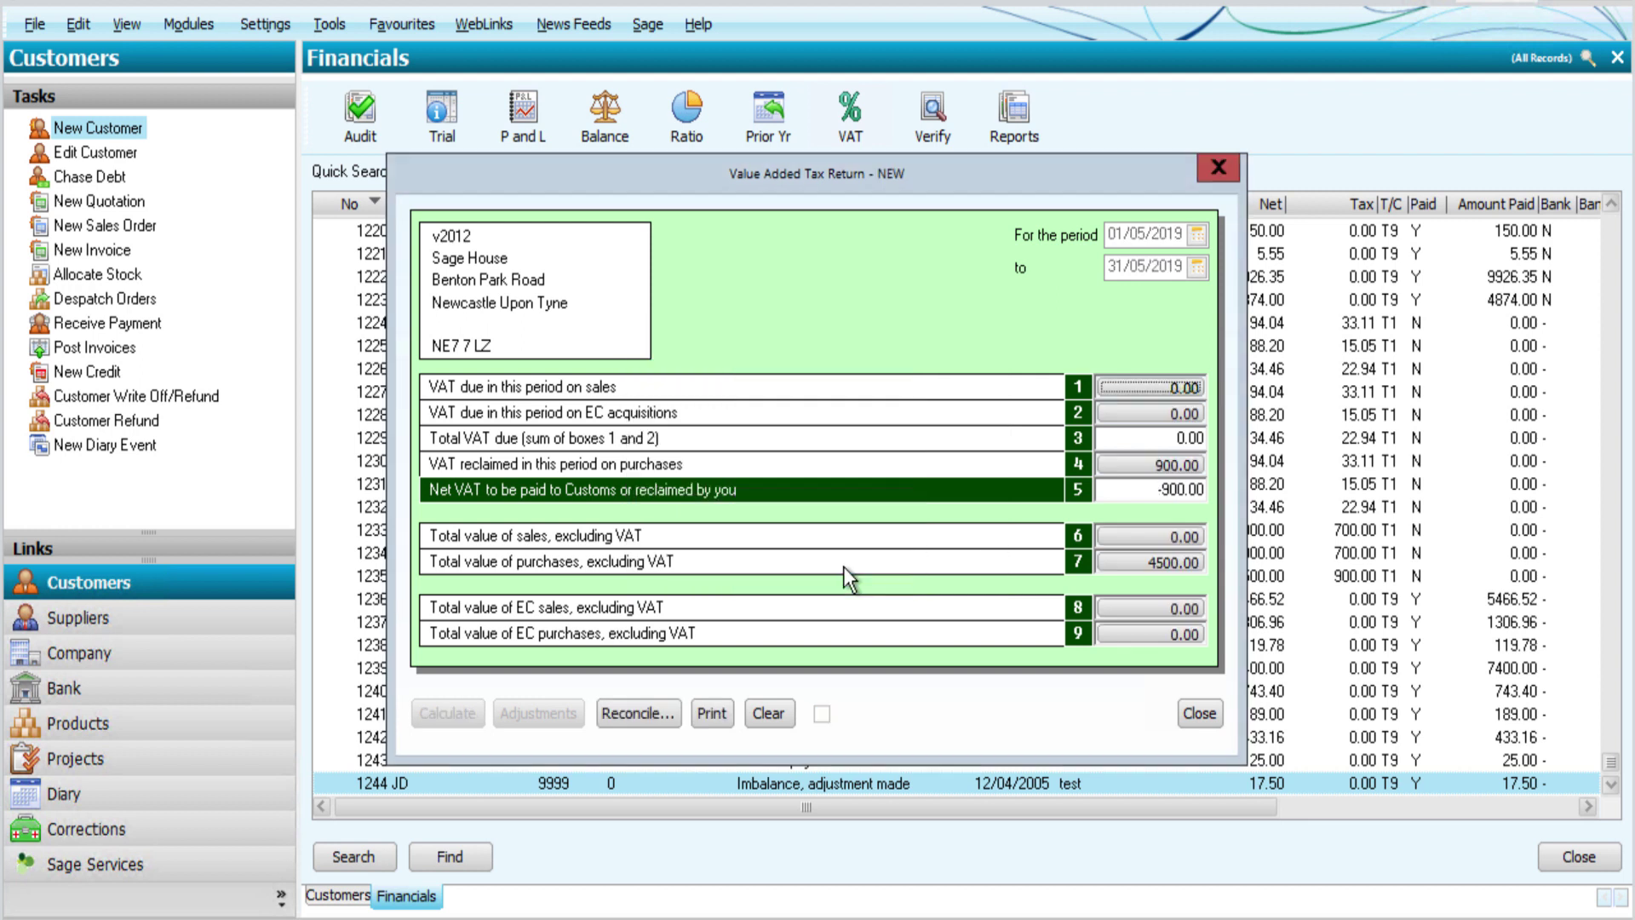
Step: Reconcile the return at -900.00, flagging its transactions, then close it
{"action": "left_click", "coordinate": [668, 723]}
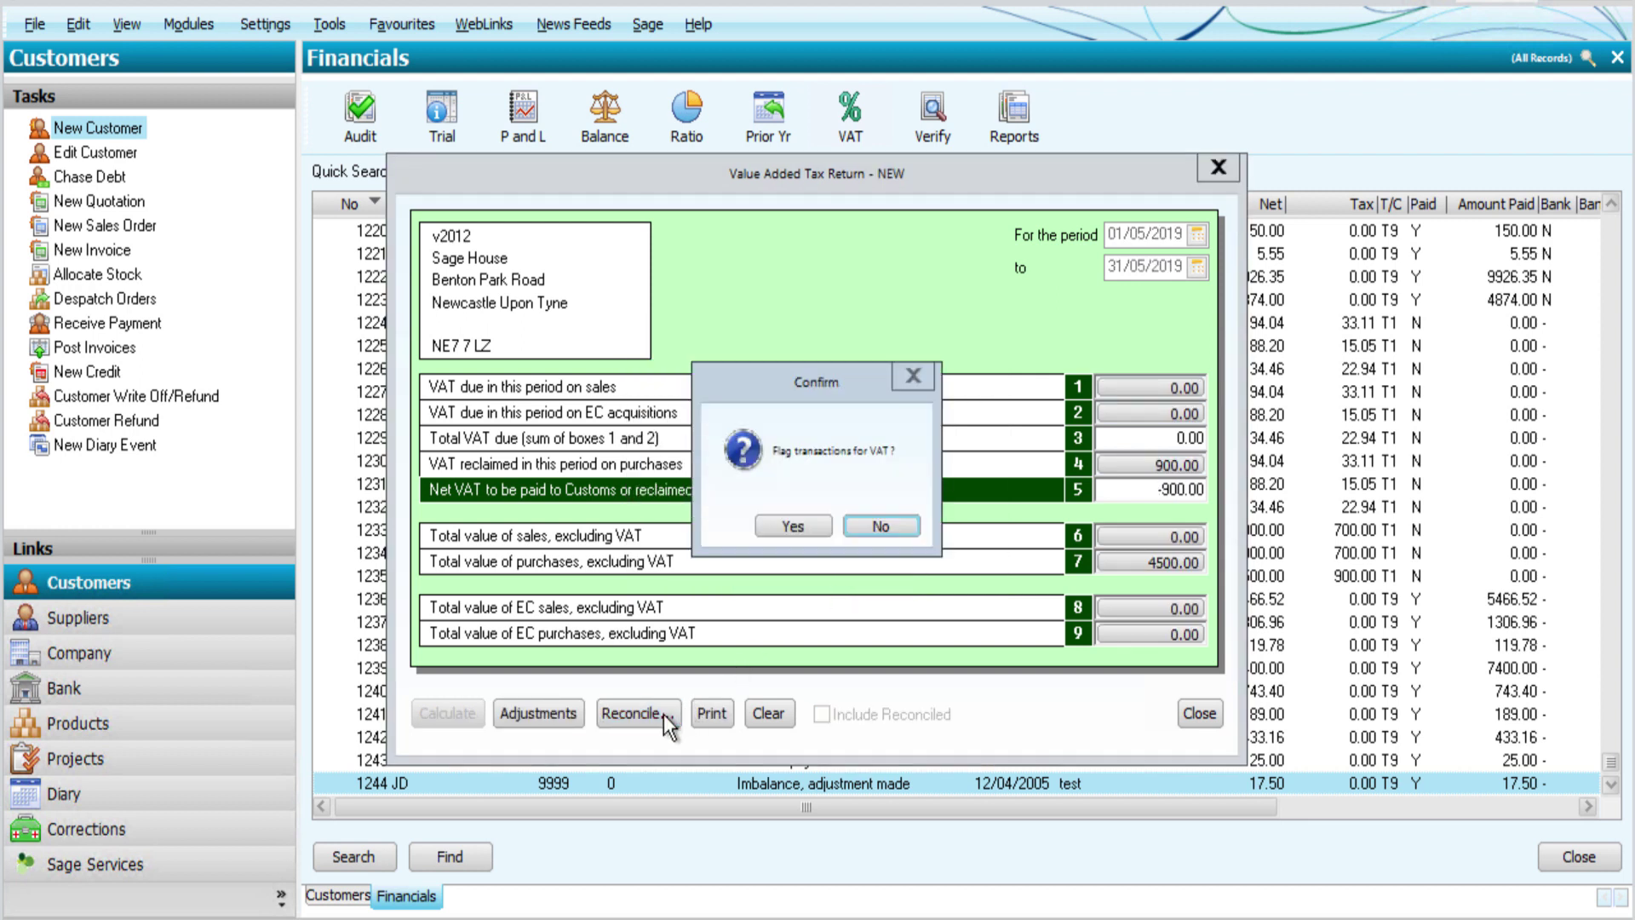
{"action": "left_click", "coordinate": [793, 523]}
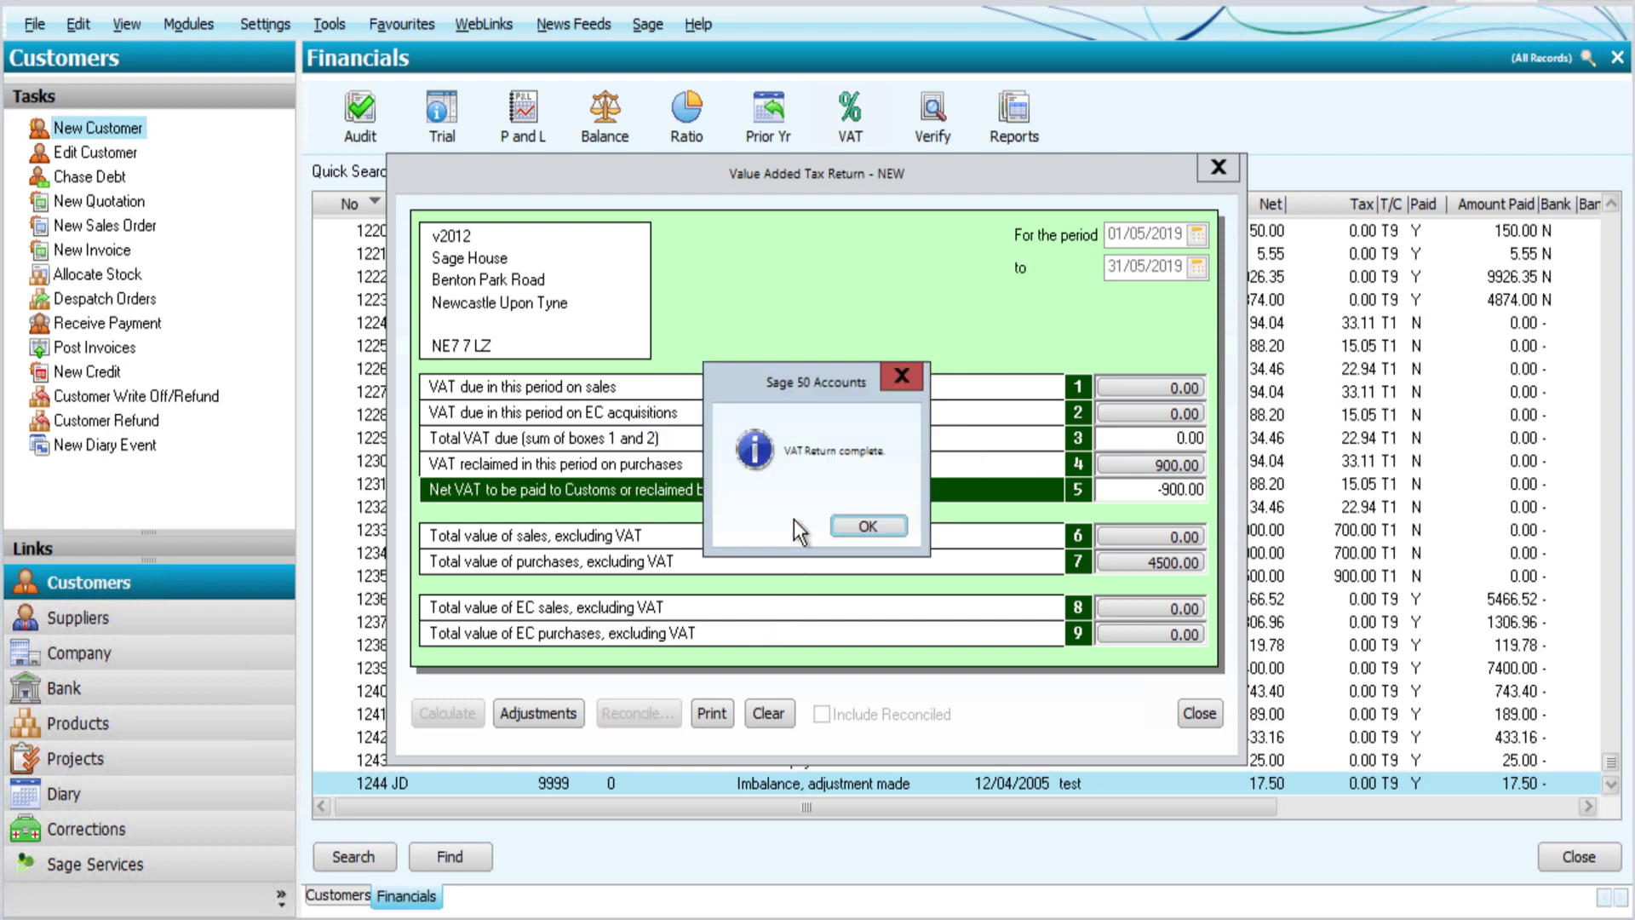
{"action": "left_click", "coordinate": [852, 525]}
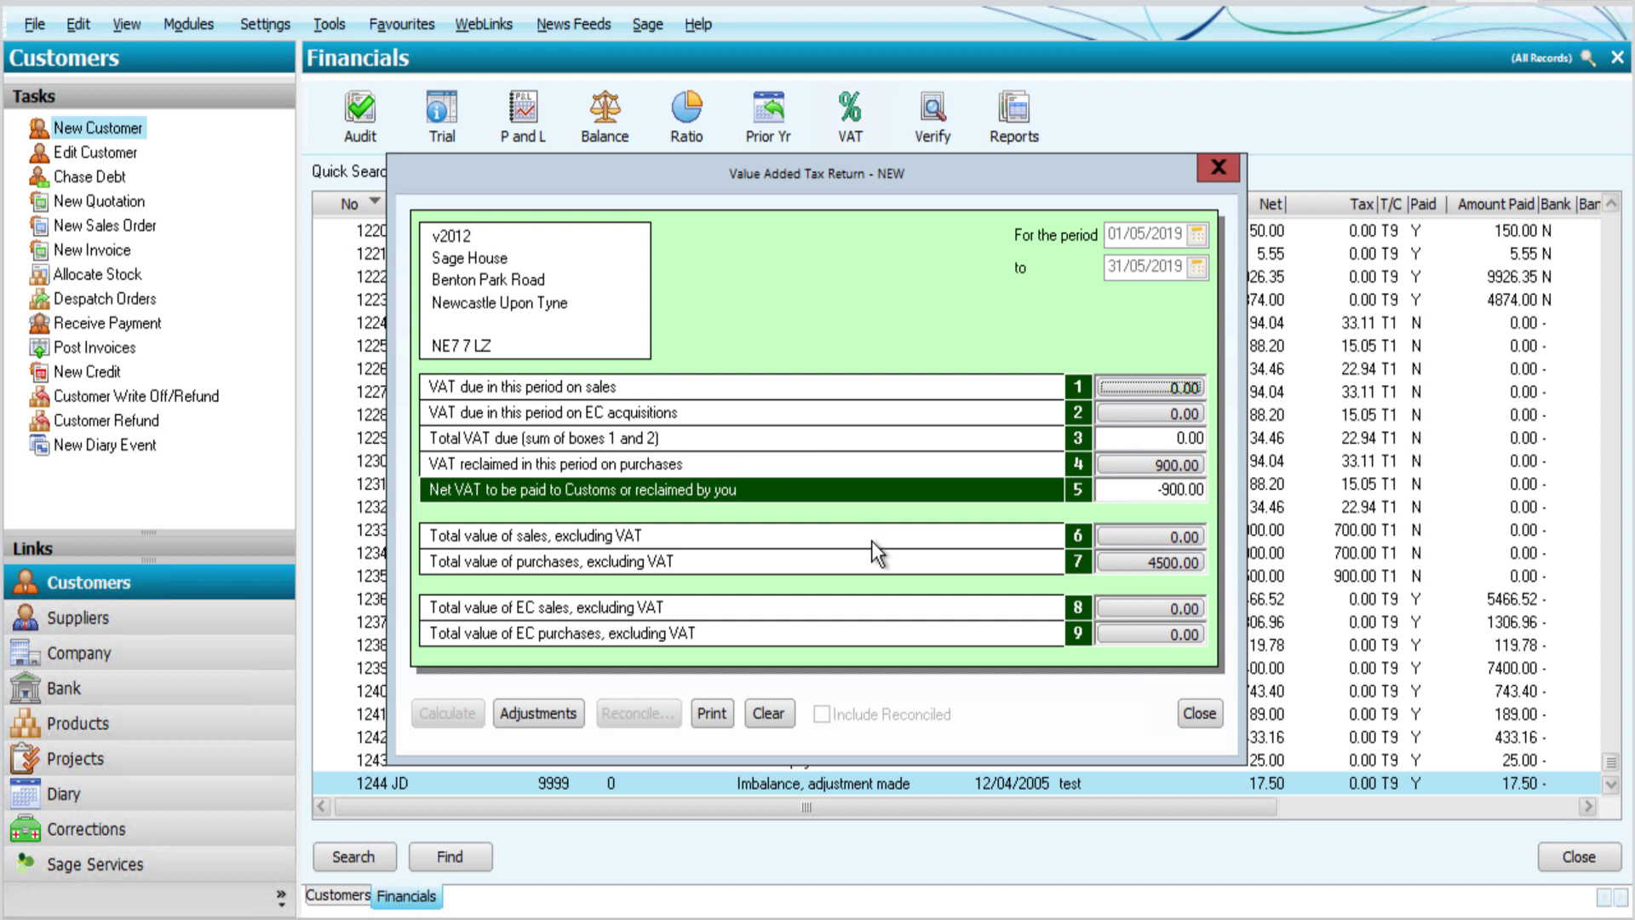
{"action": "left_click", "coordinate": [1197, 713]}
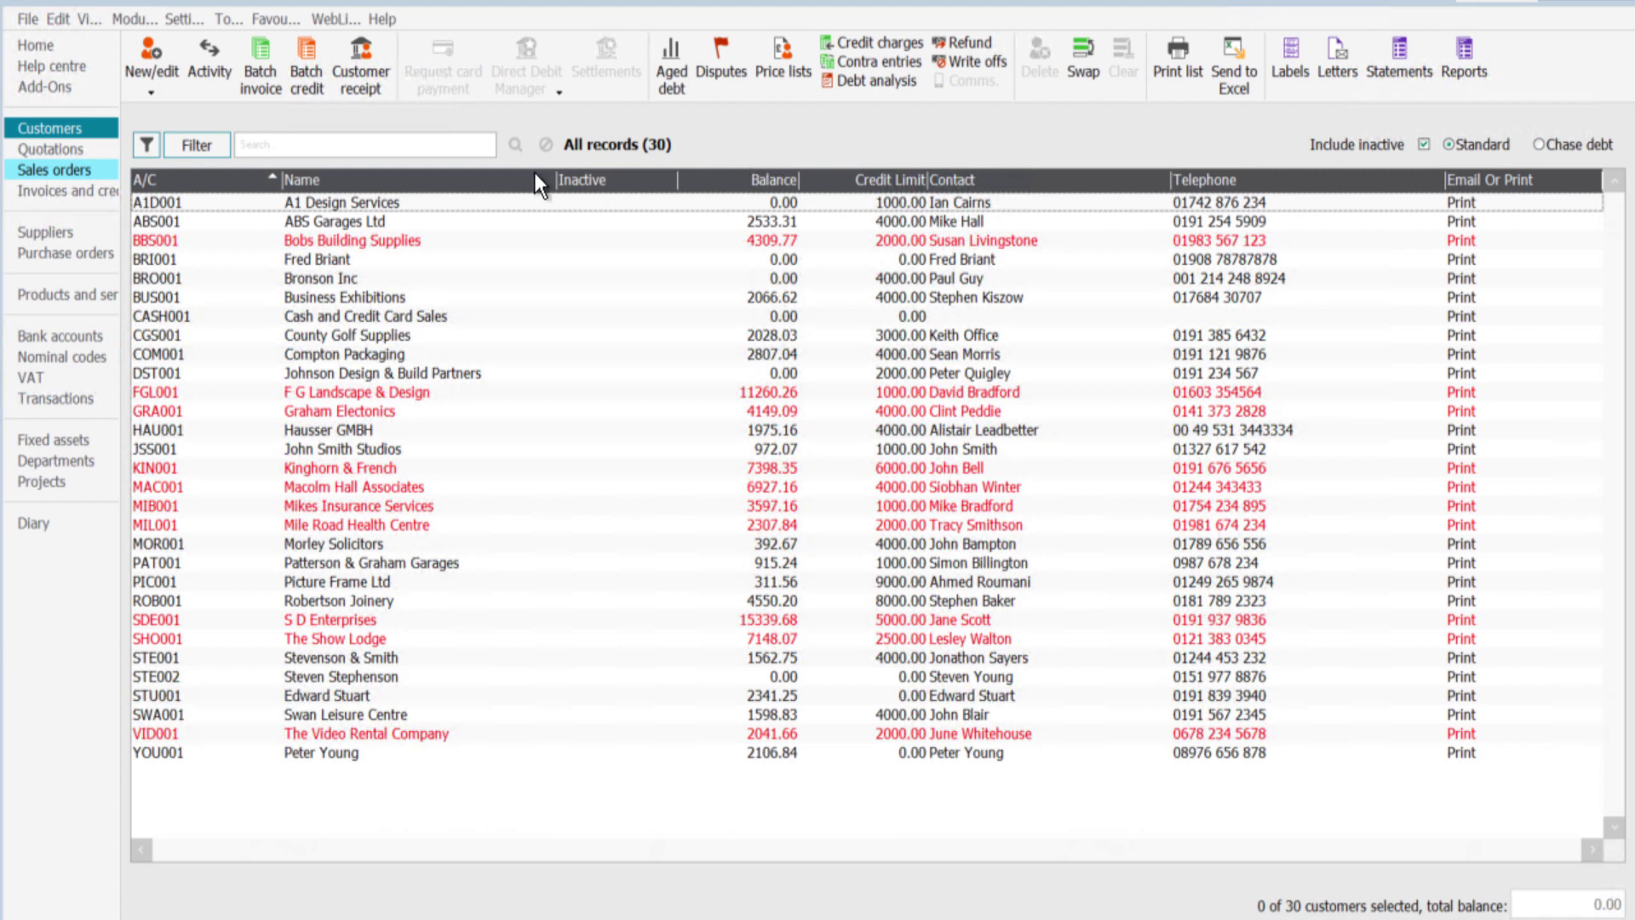
Step: Create a new May 2019 VAT return in the VAT module and calculate it
{"action": "left_click", "coordinate": [128, 17]}
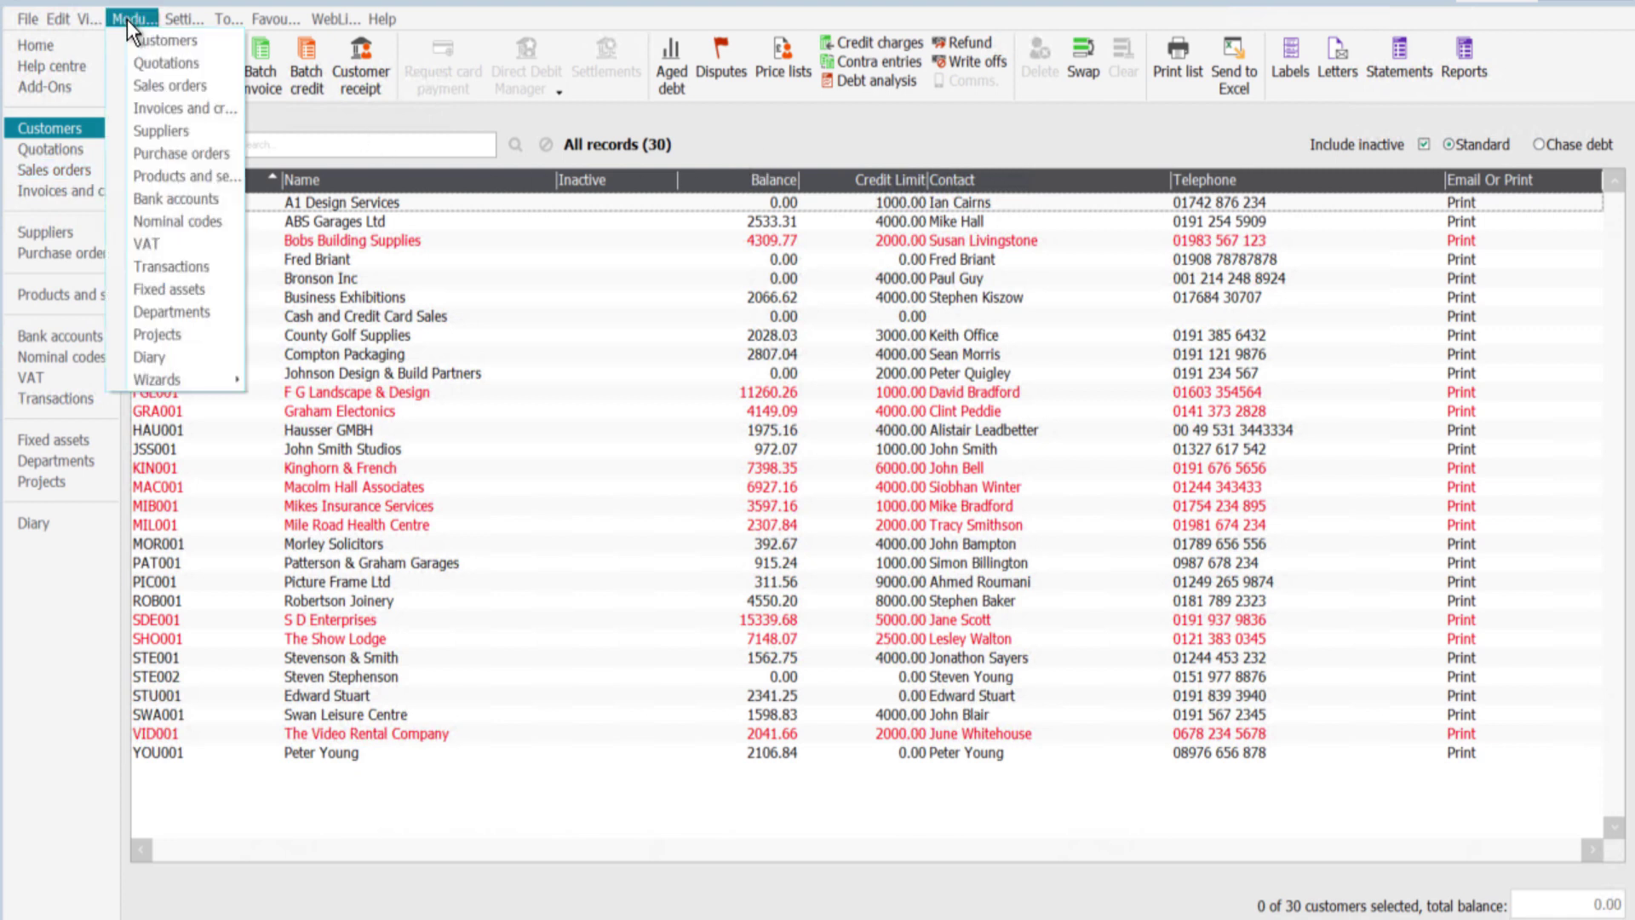
{"action": "left_click", "coordinate": [149, 244]}
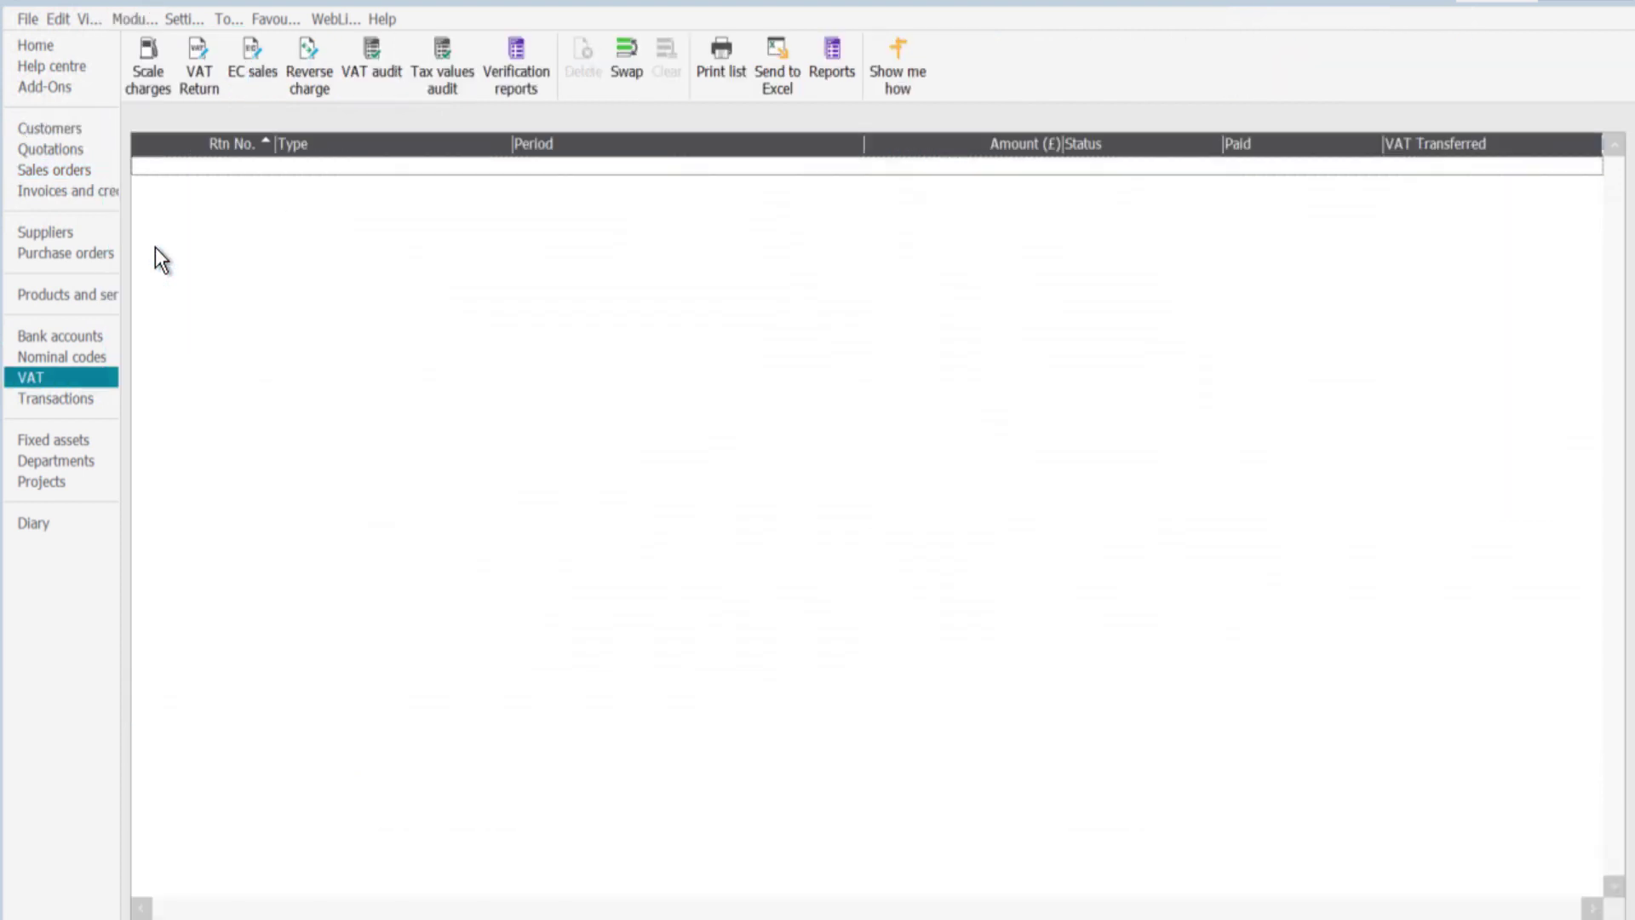
{"action": "left_click", "coordinate": [201, 77]}
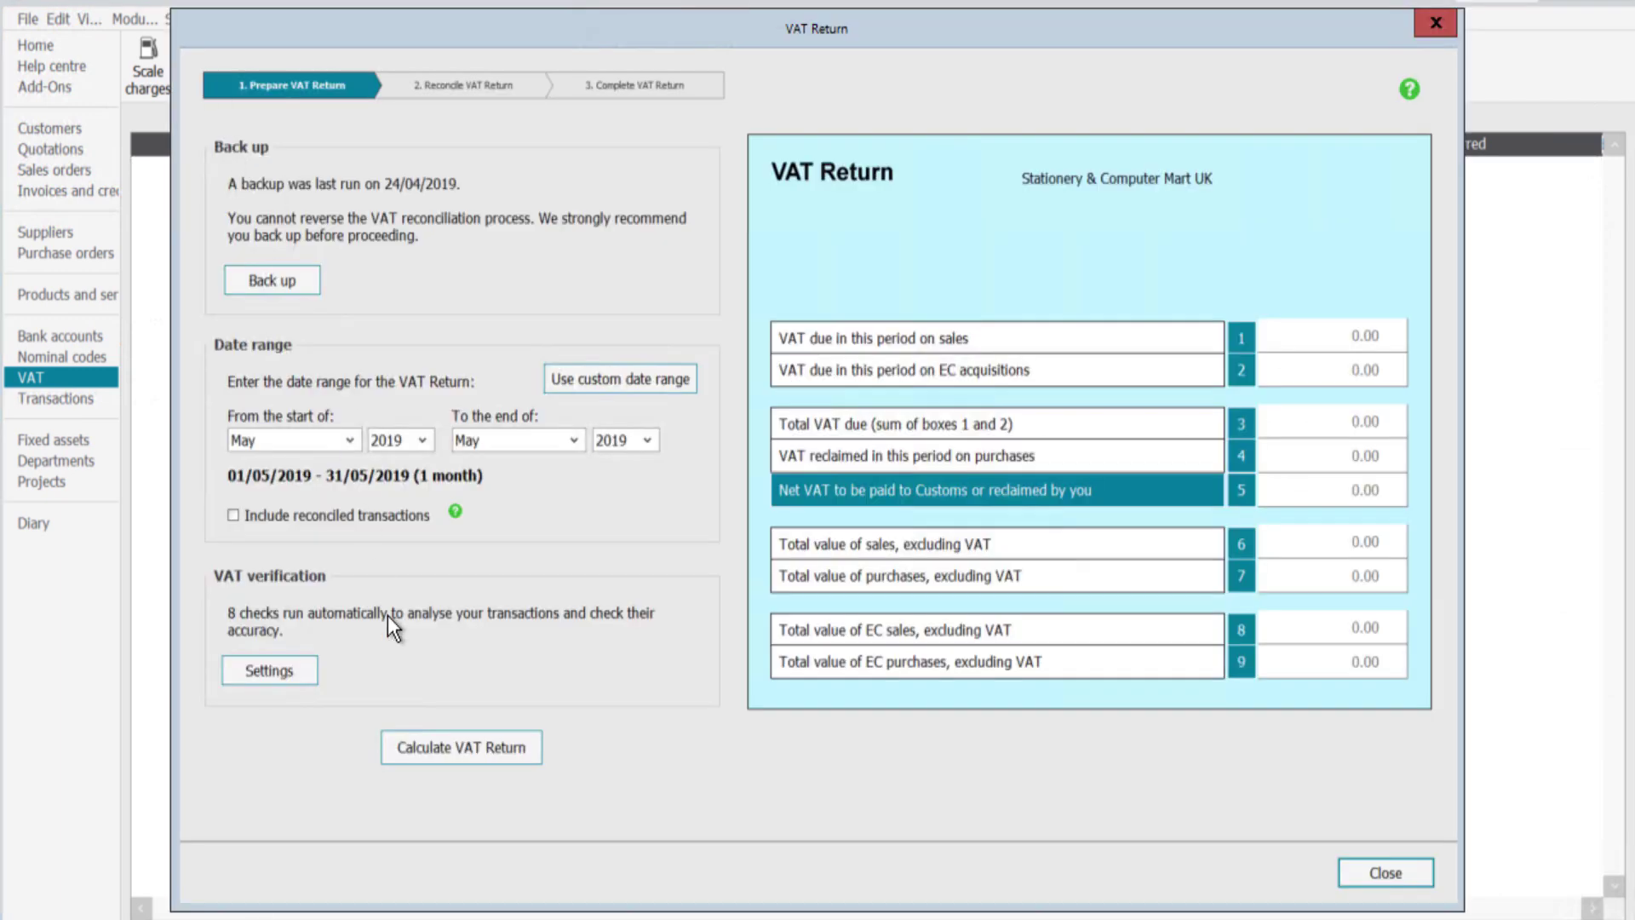
{"action": "left_click", "coordinate": [438, 747]}
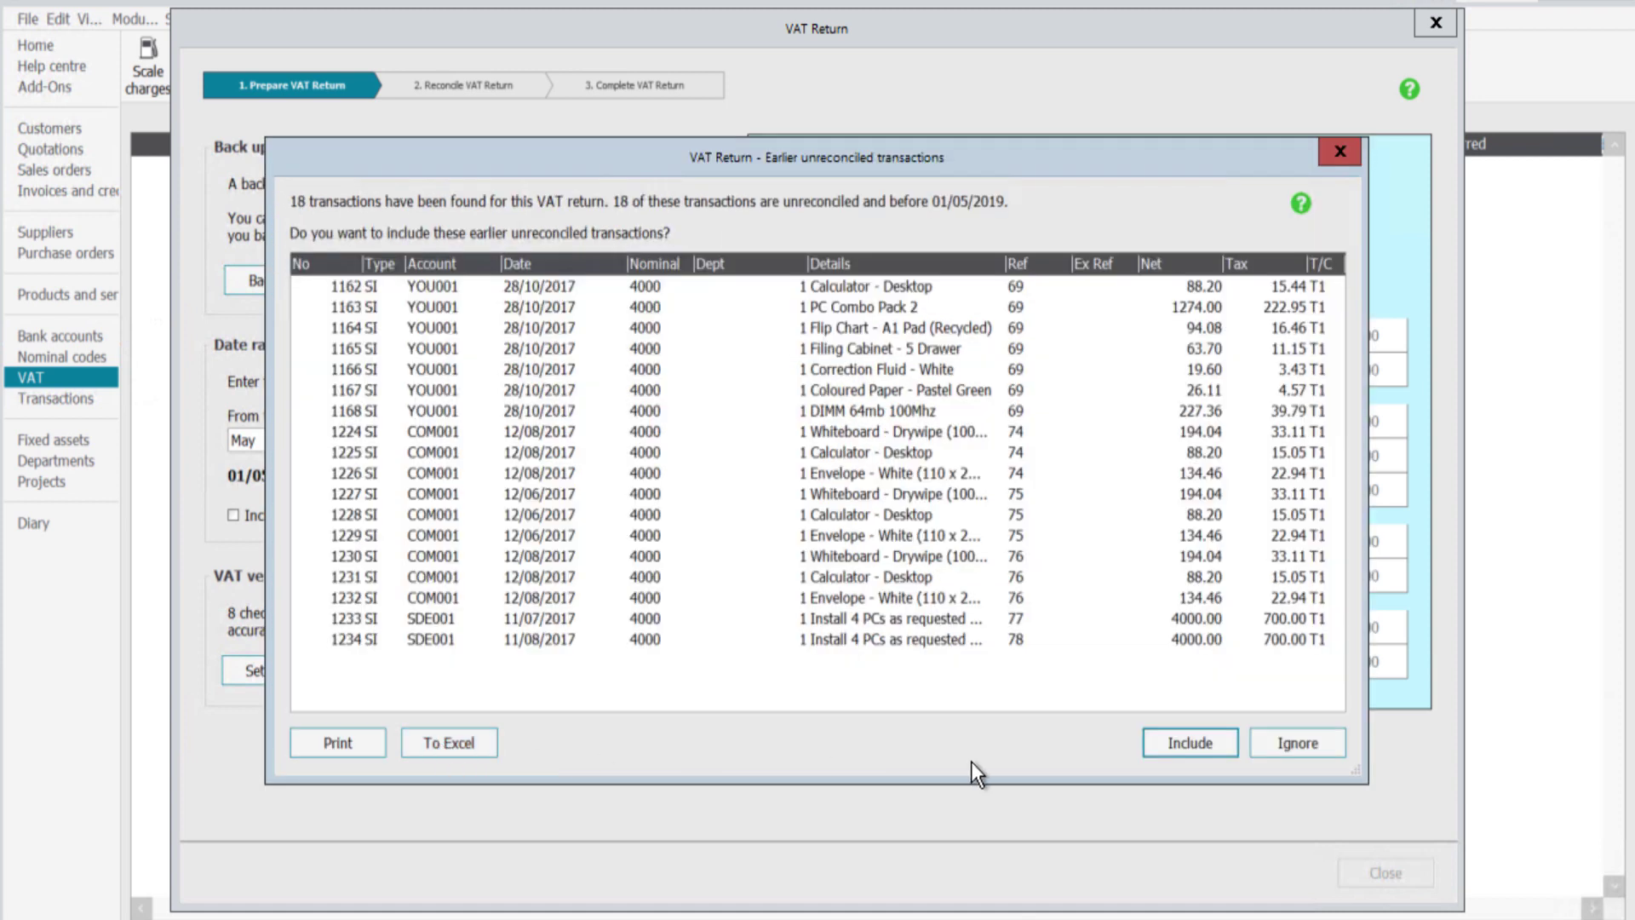
Step: Include the 18 earlier transactions and reconcile the May 2019 return at 1927.09 net VAT
{"action": "left_click", "coordinate": [1171, 744]}
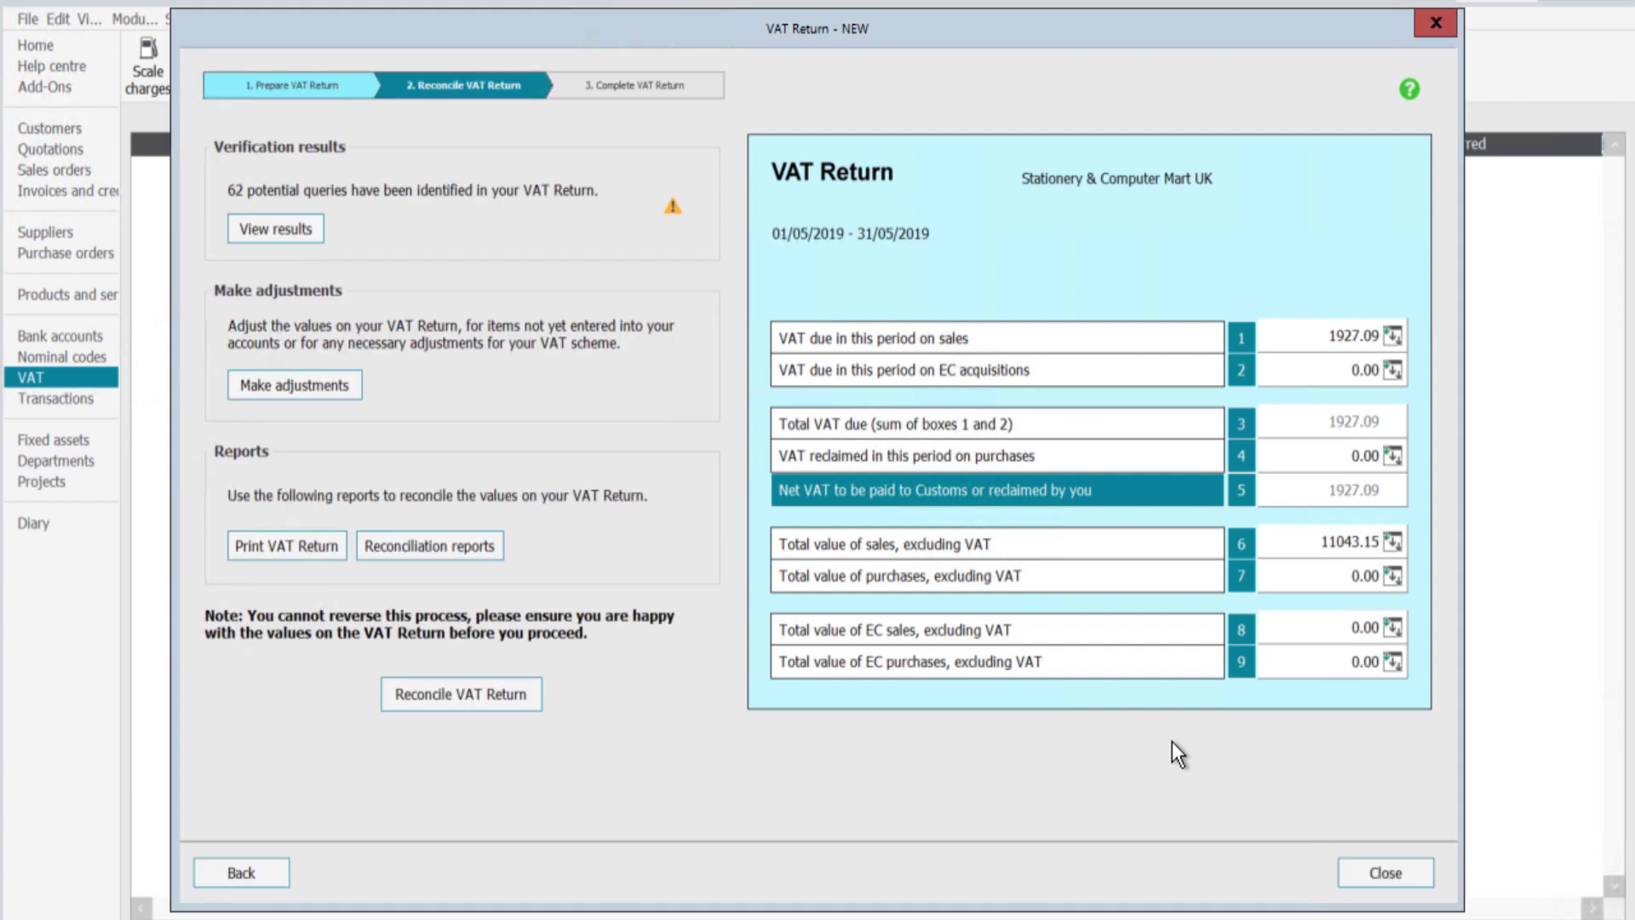
{"action": "left_click", "coordinate": [470, 691]}
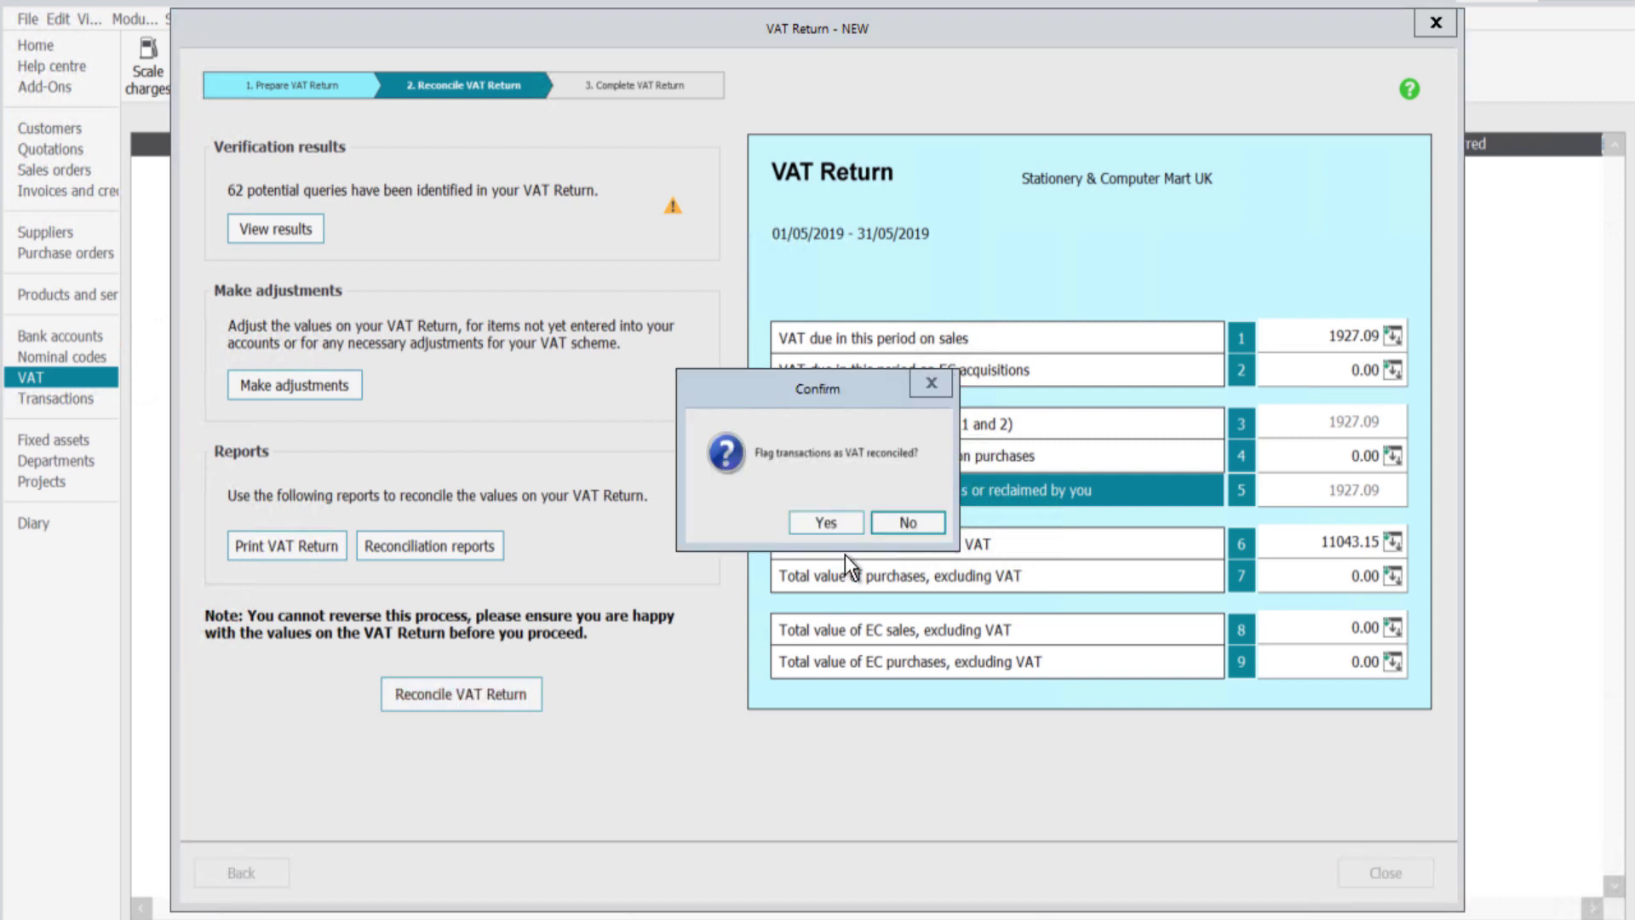
{"action": "left_click", "coordinate": [837, 523]}
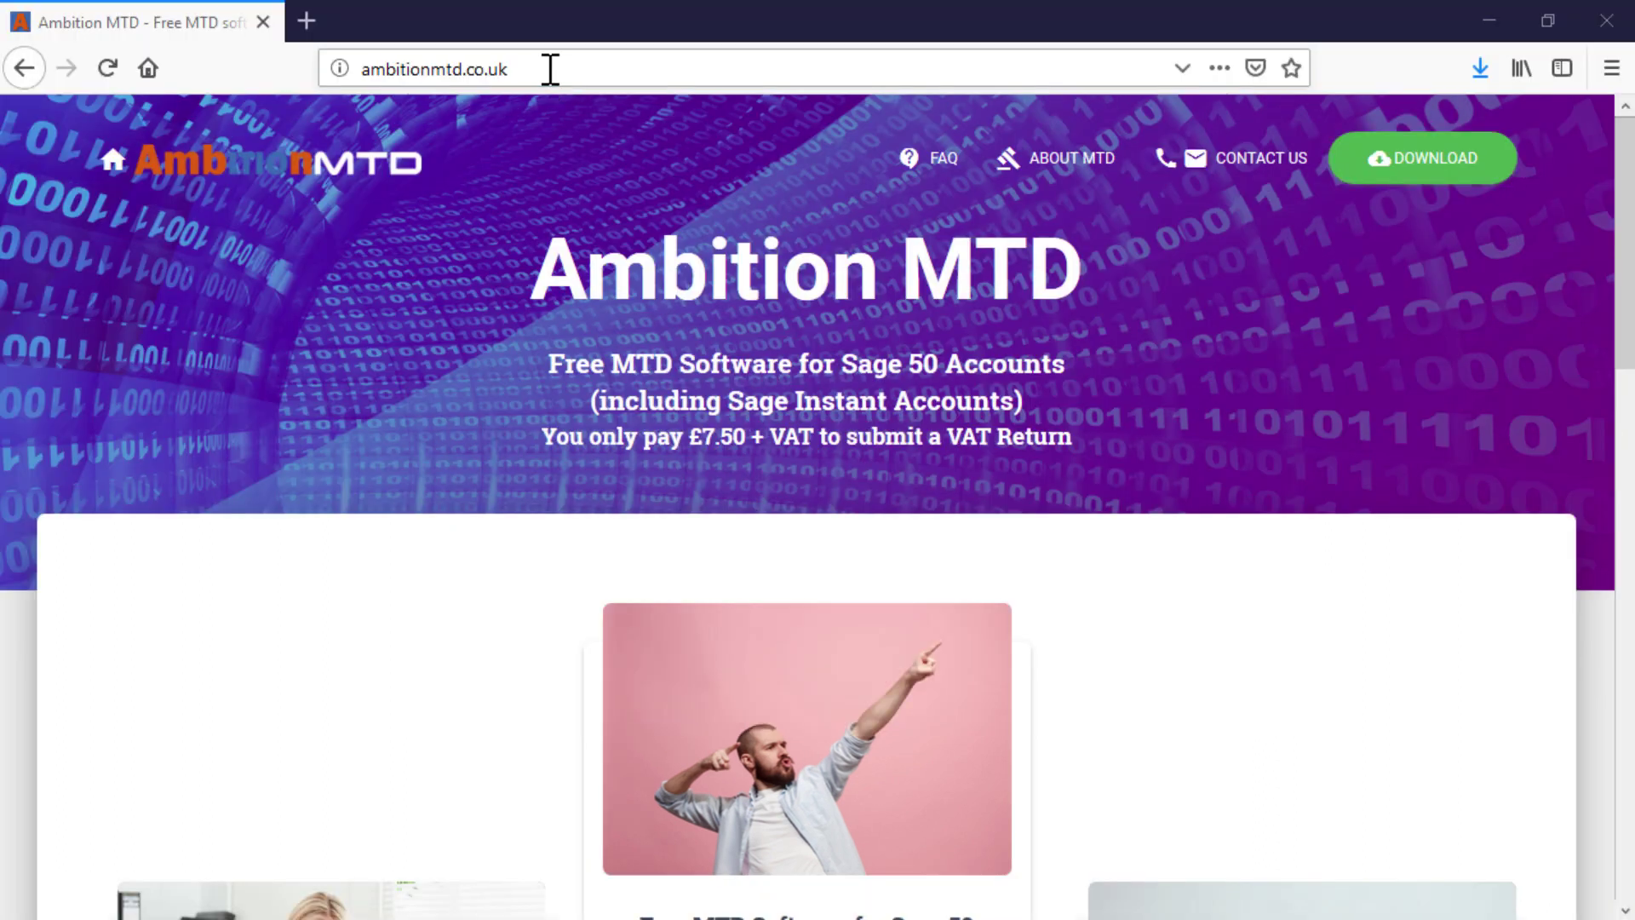
Step: Download and save Ambition_MTD_Setup.exe from the ambitionmtd.co.uk downloads page
{"action": "left_click", "coordinate": [551, 69]}
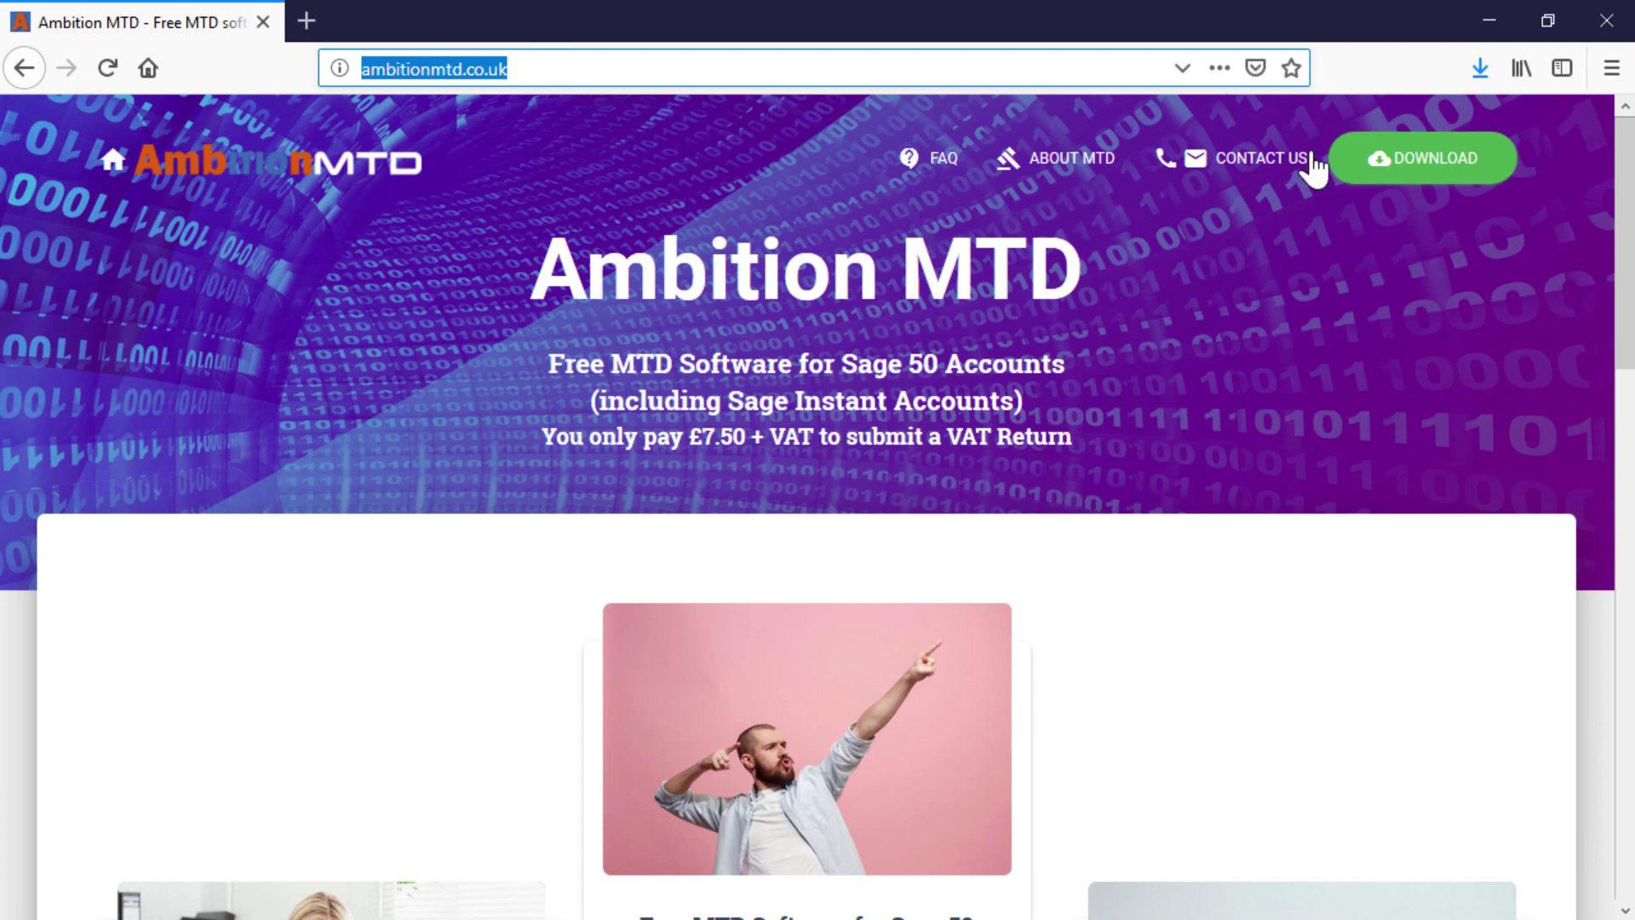
{"action": "left_click", "coordinate": [1381, 162]}
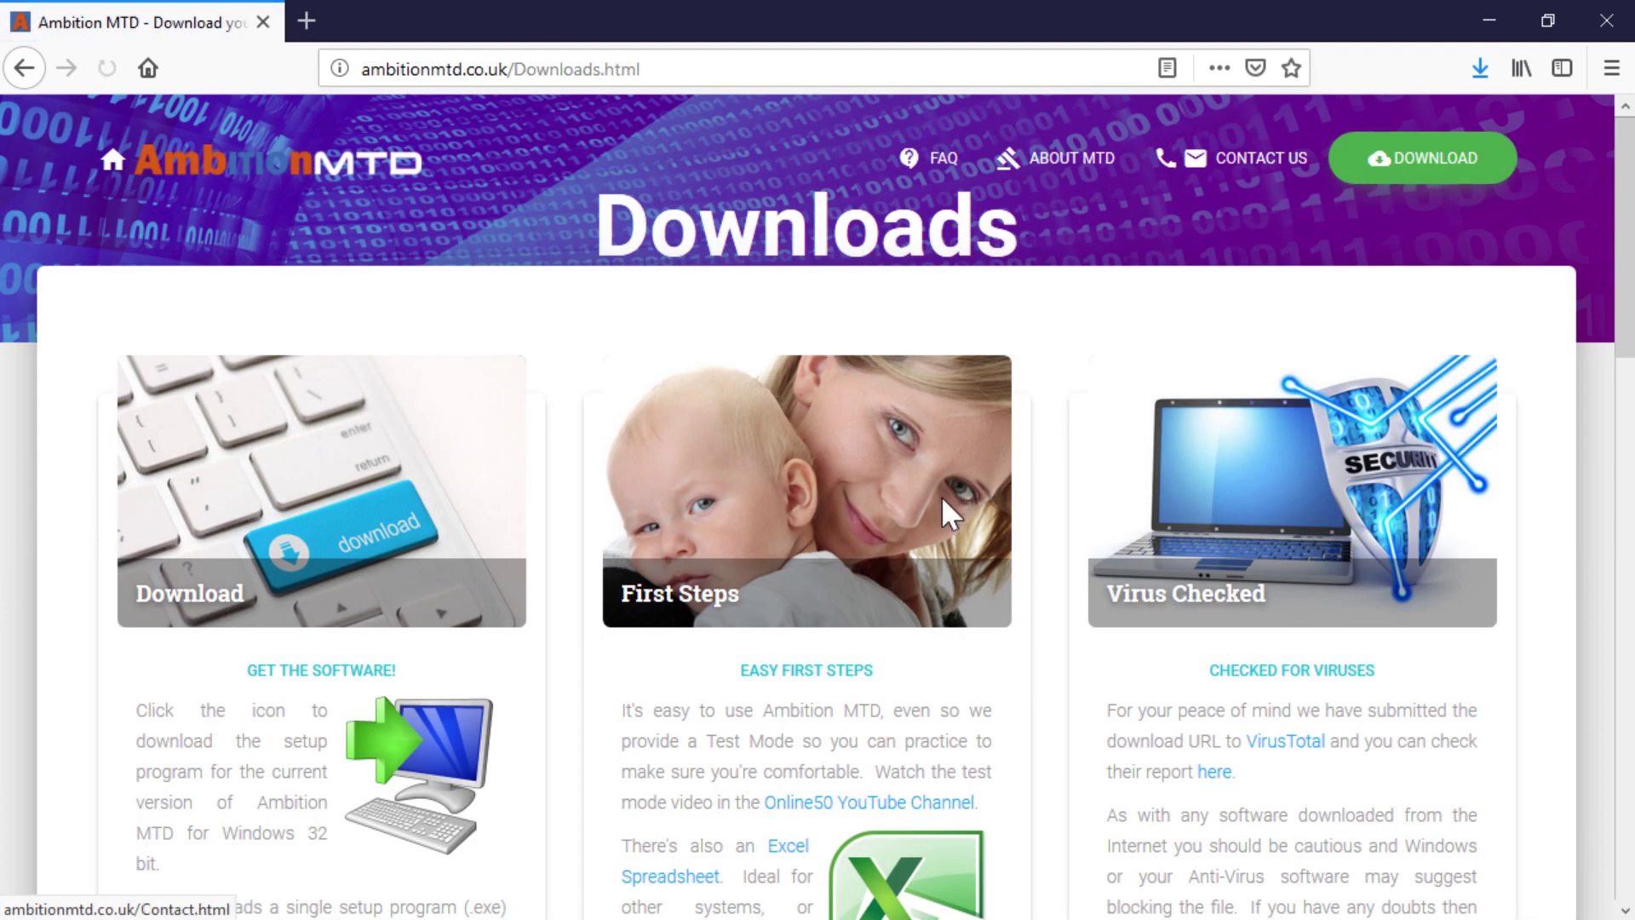
{"action": "left_click", "coordinate": [449, 763]}
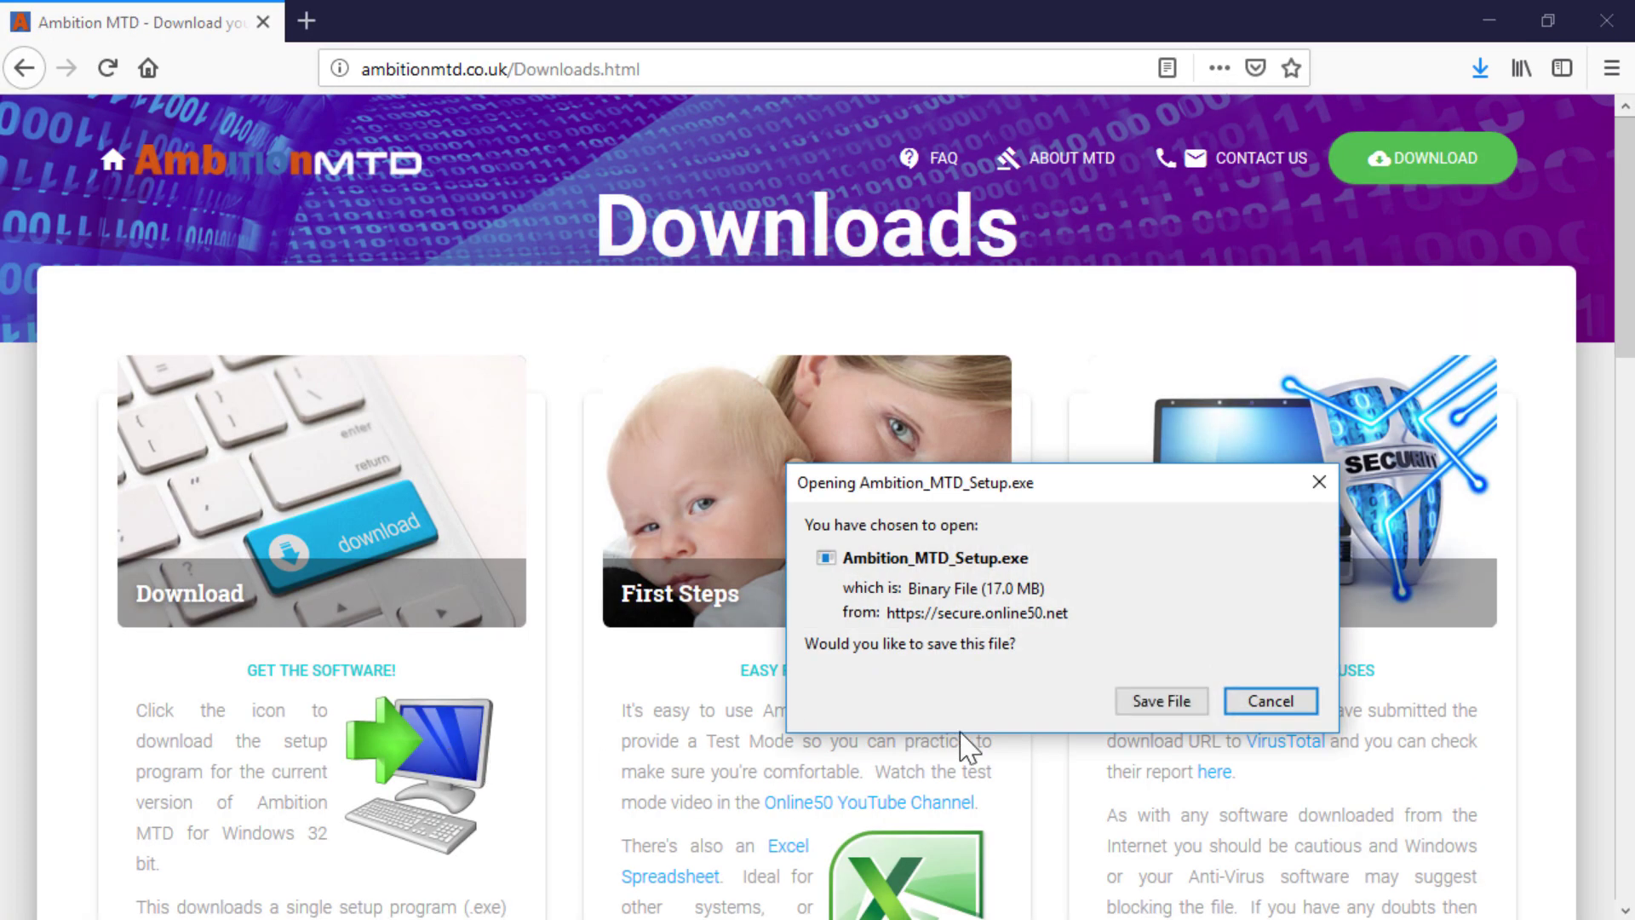
{"action": "left_click", "coordinate": [1168, 707]}
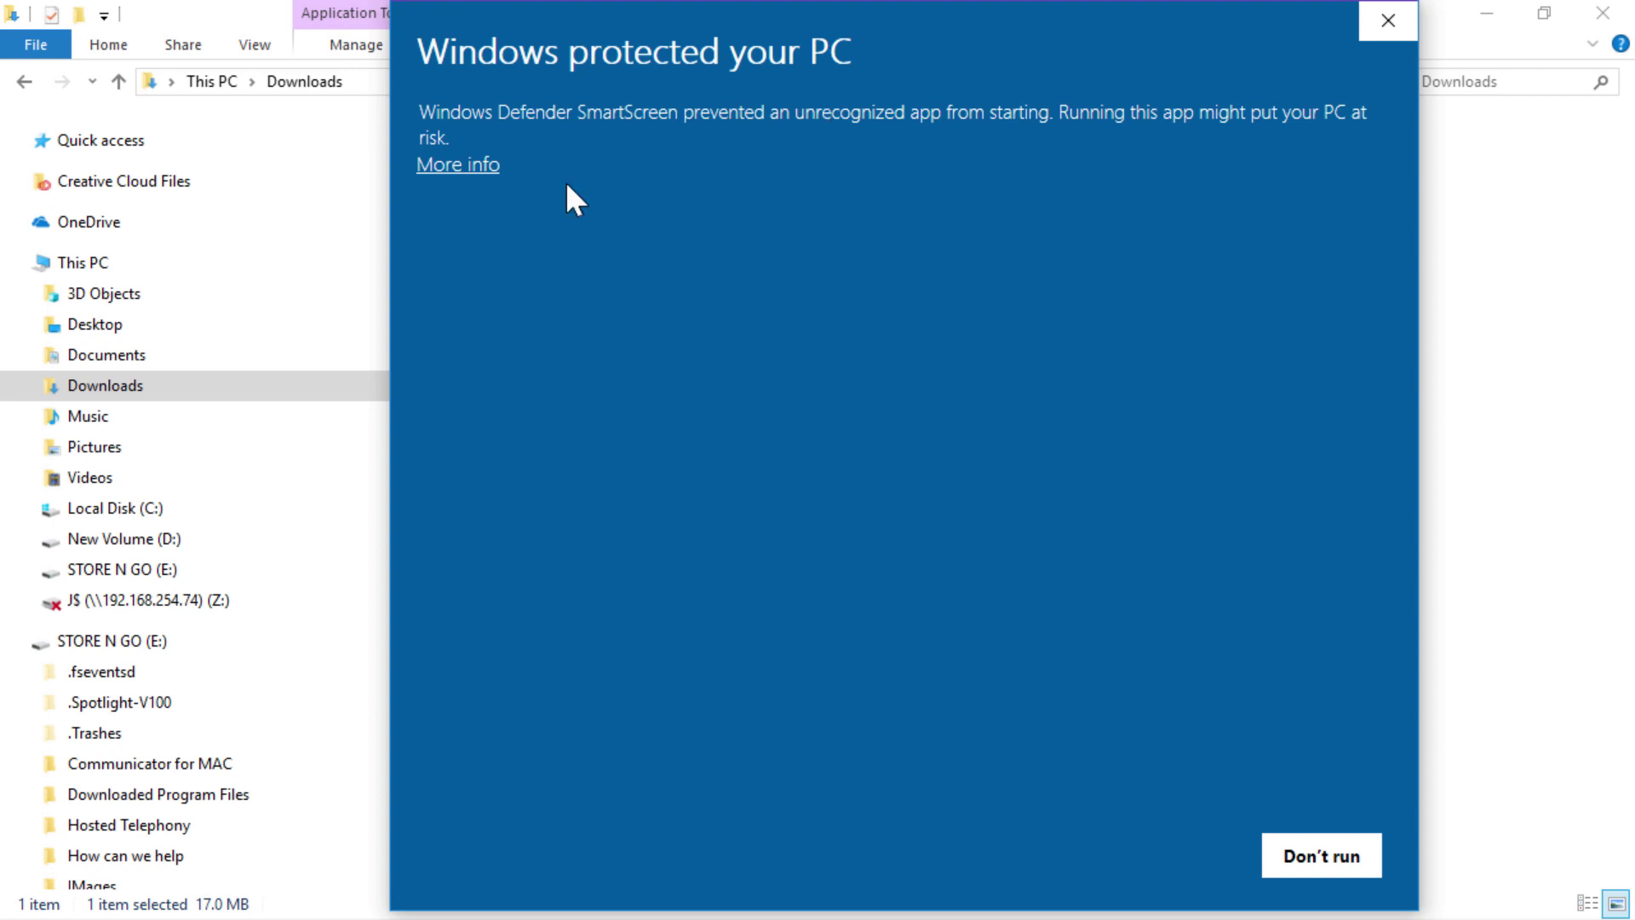
Step: Override the SmartScreen warning to run the Ambition MTD installer
{"action": "left_click", "coordinate": [482, 165]}
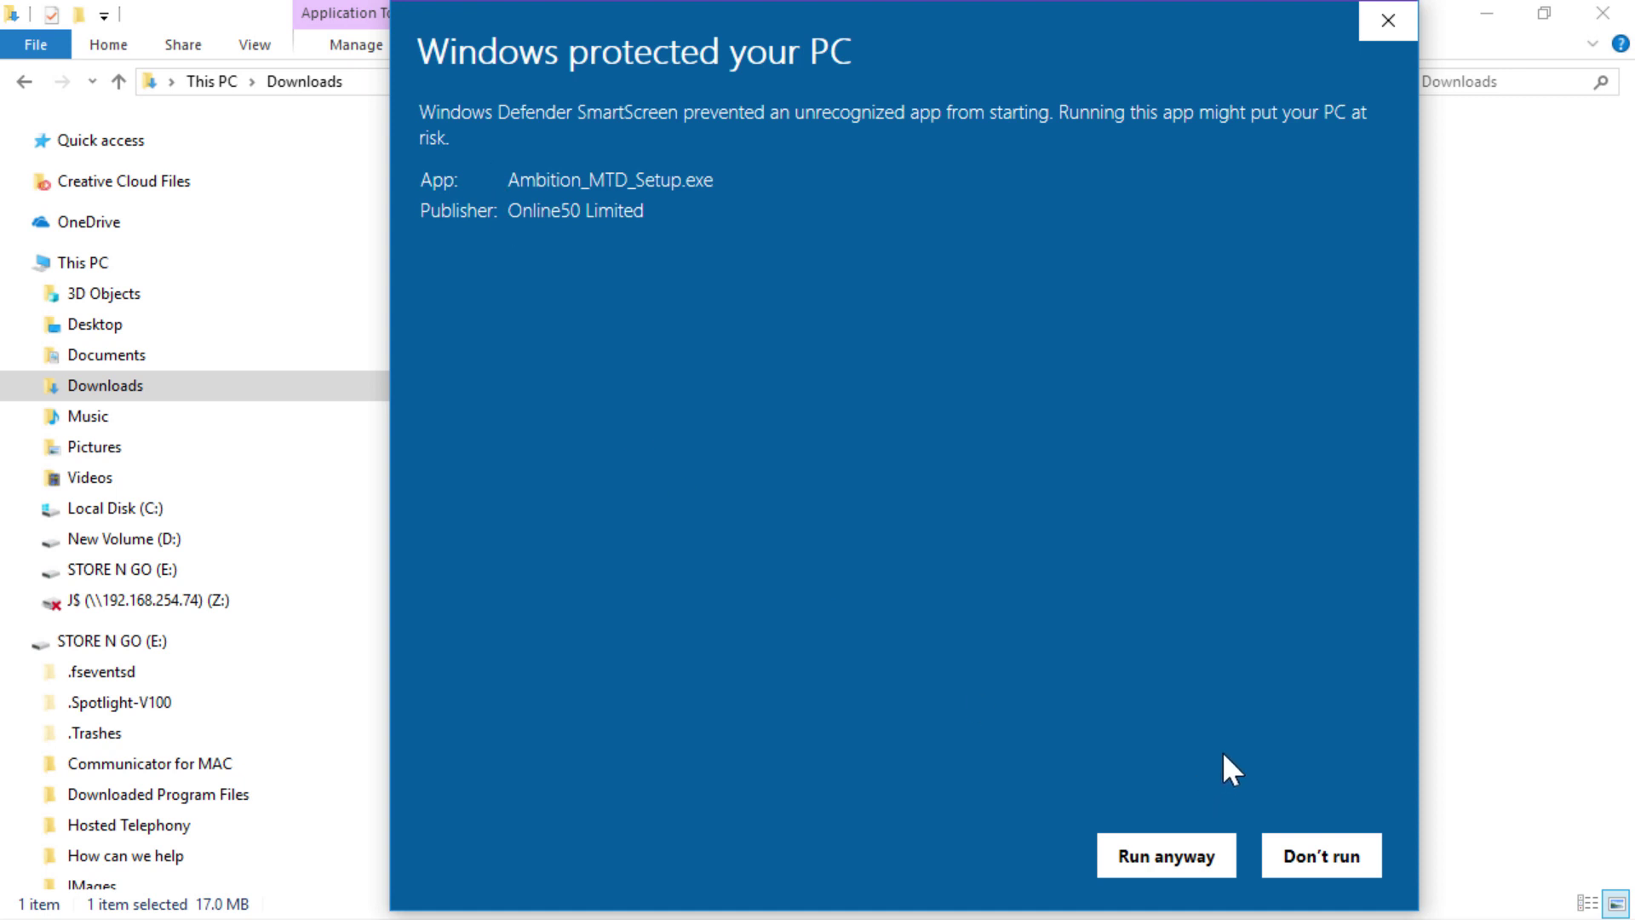
{"action": "left_click", "coordinate": [1196, 856]}
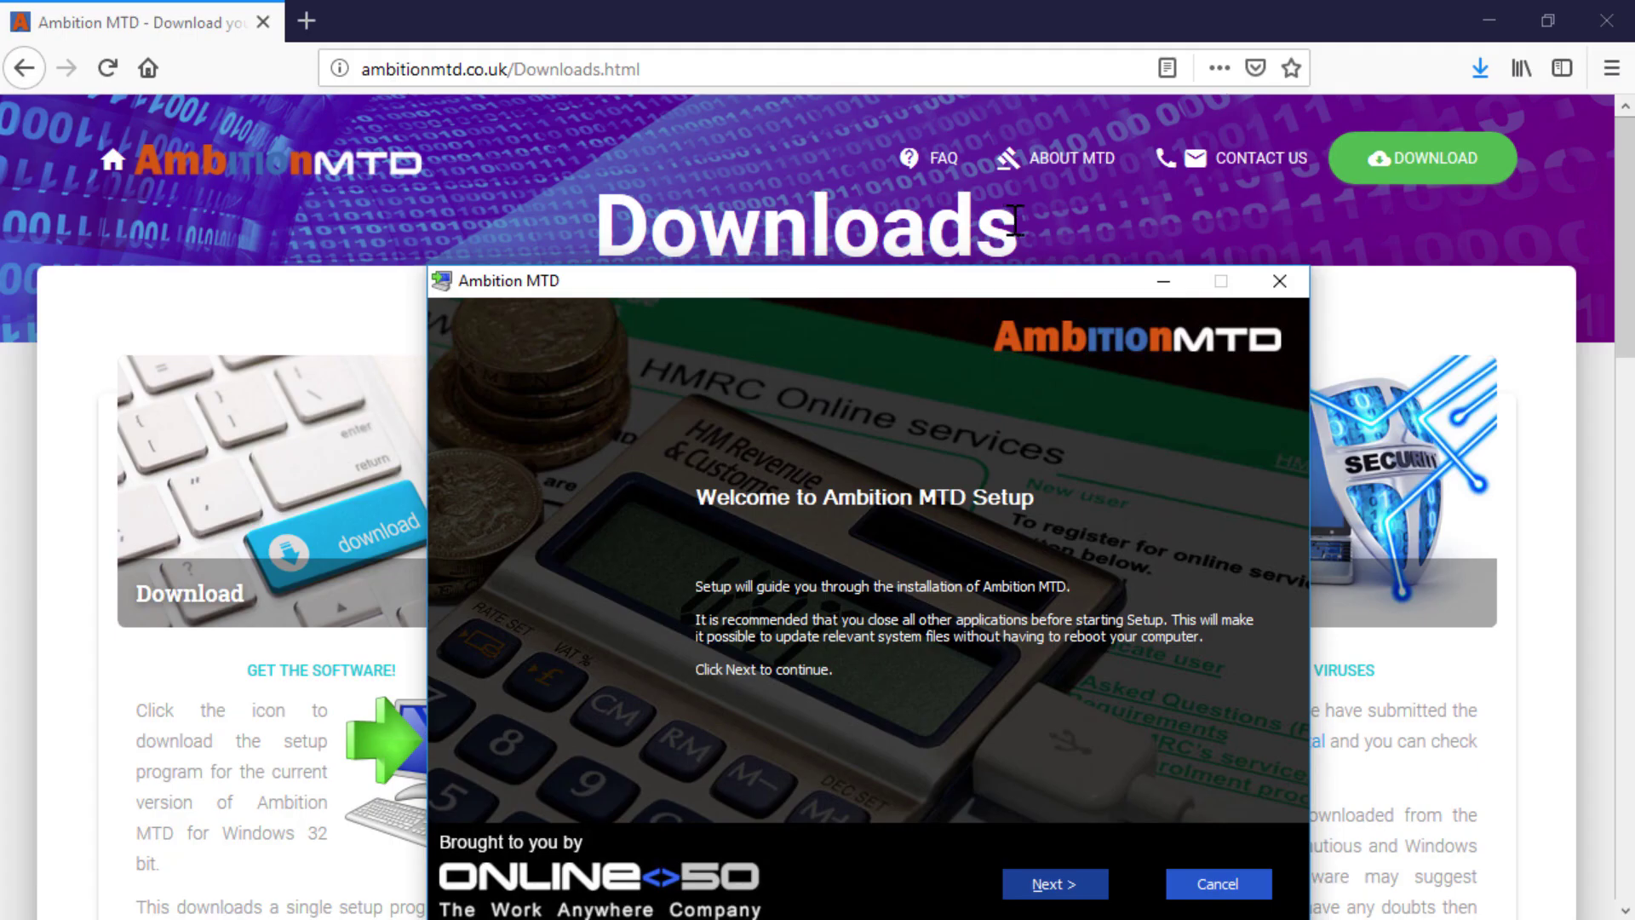
Step: Accept the licence and install Ambition MTD into C:\Program Files (x86)\Online50\Ambition MTD
{"action": "left_click", "coordinate": [1043, 890]}
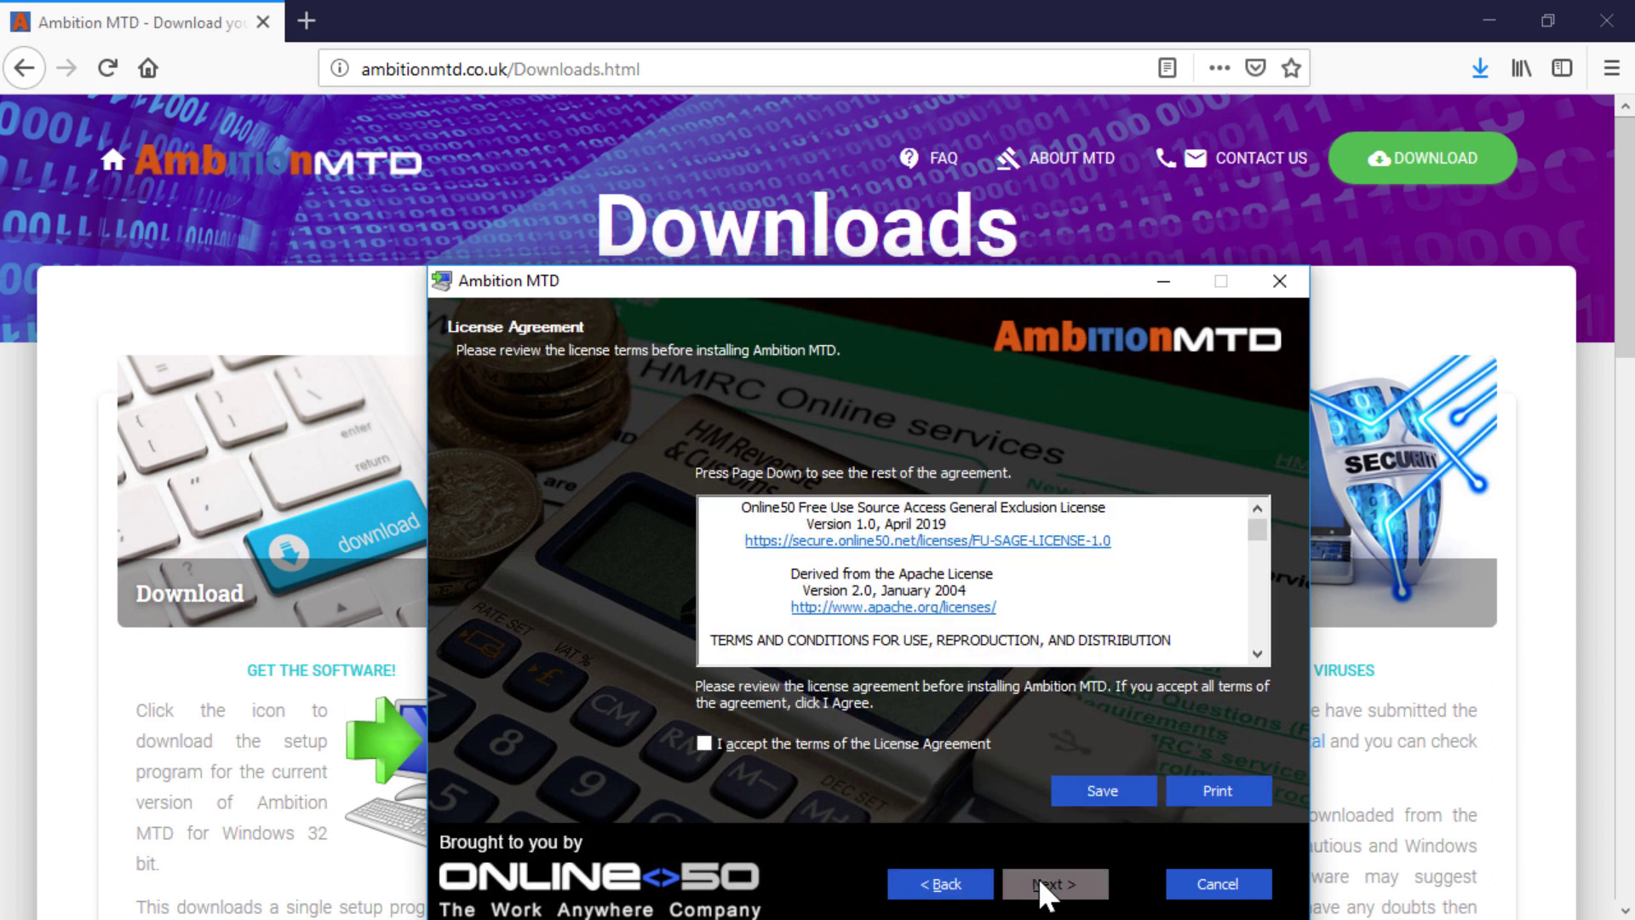
{"action": "left_click", "coordinate": [704, 744]}
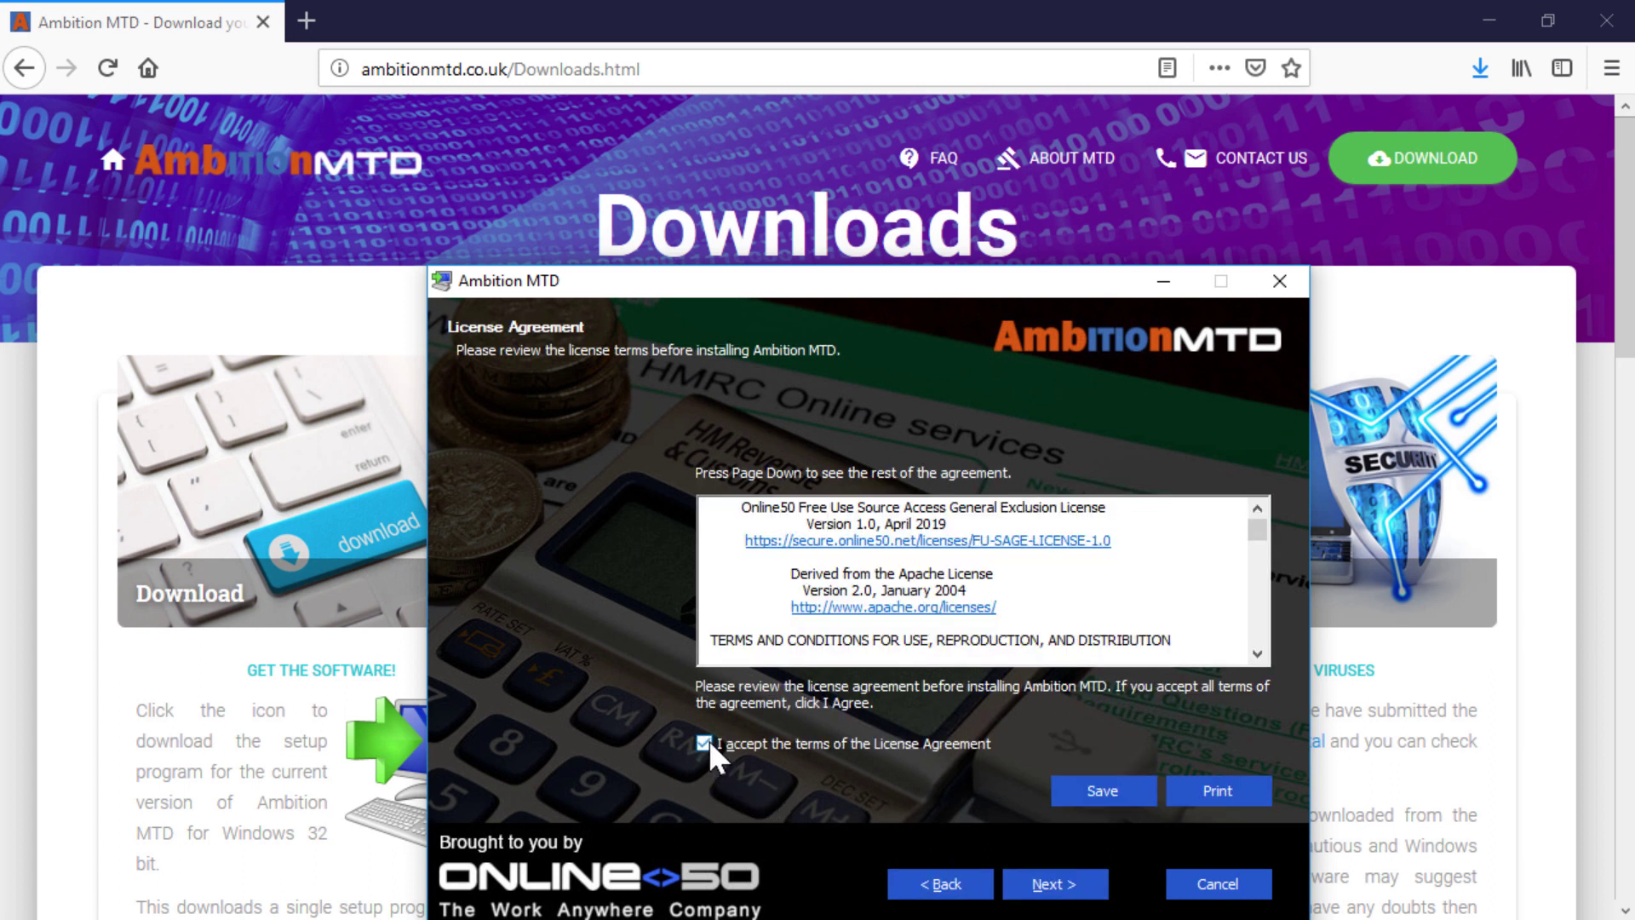
{"action": "left_click", "coordinate": [1048, 883]}
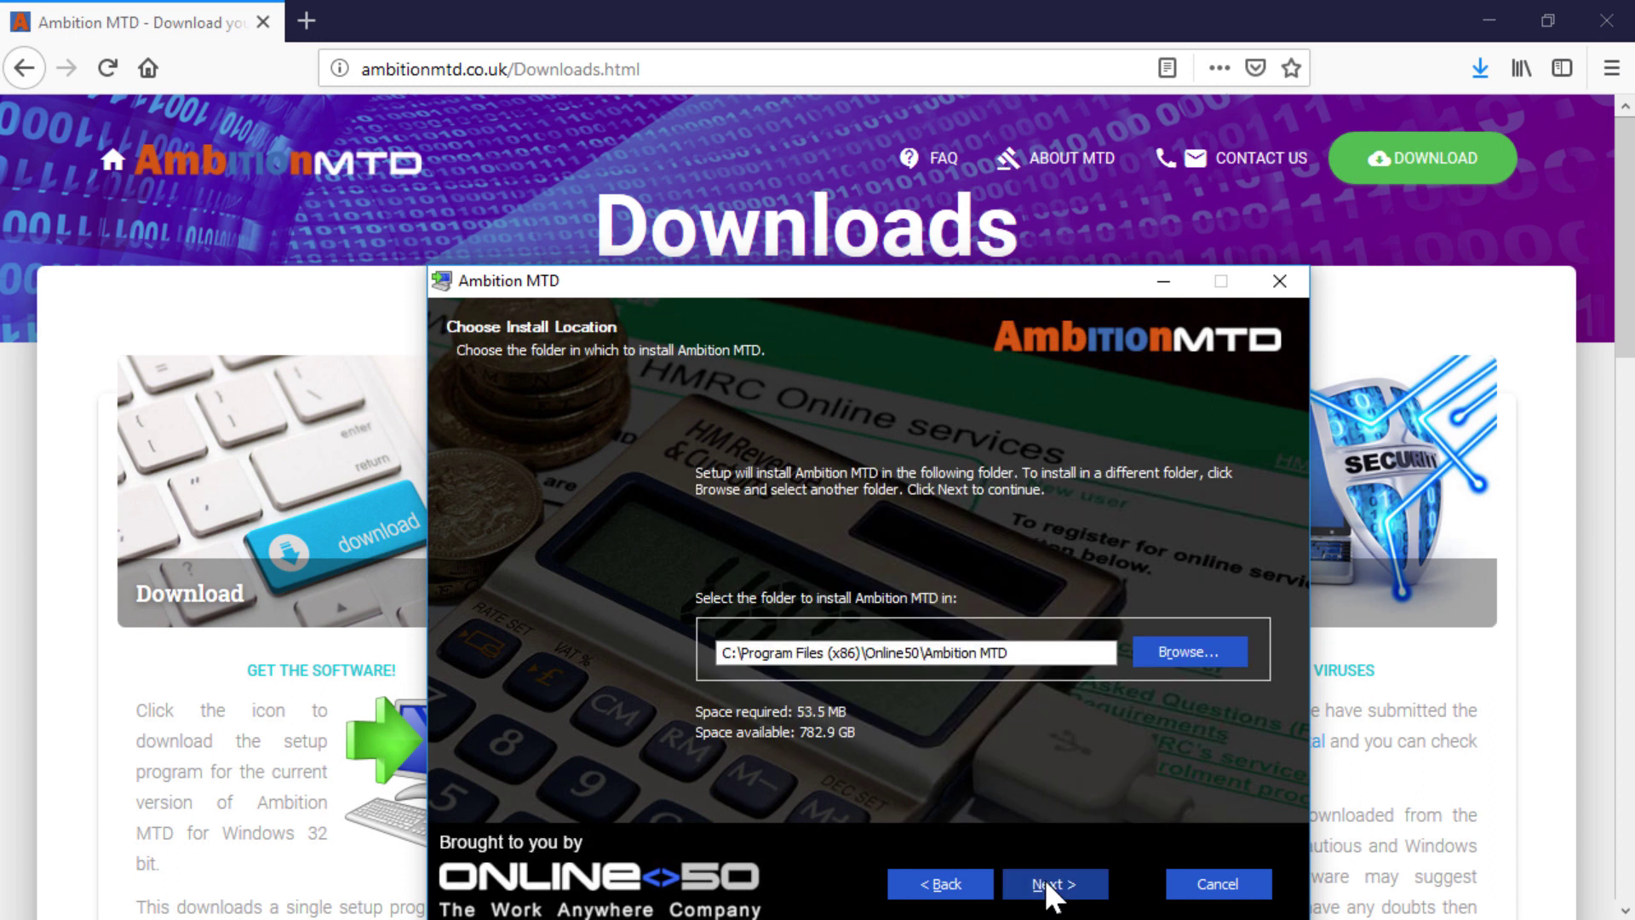
{"action": "left_click", "coordinate": [1050, 890]}
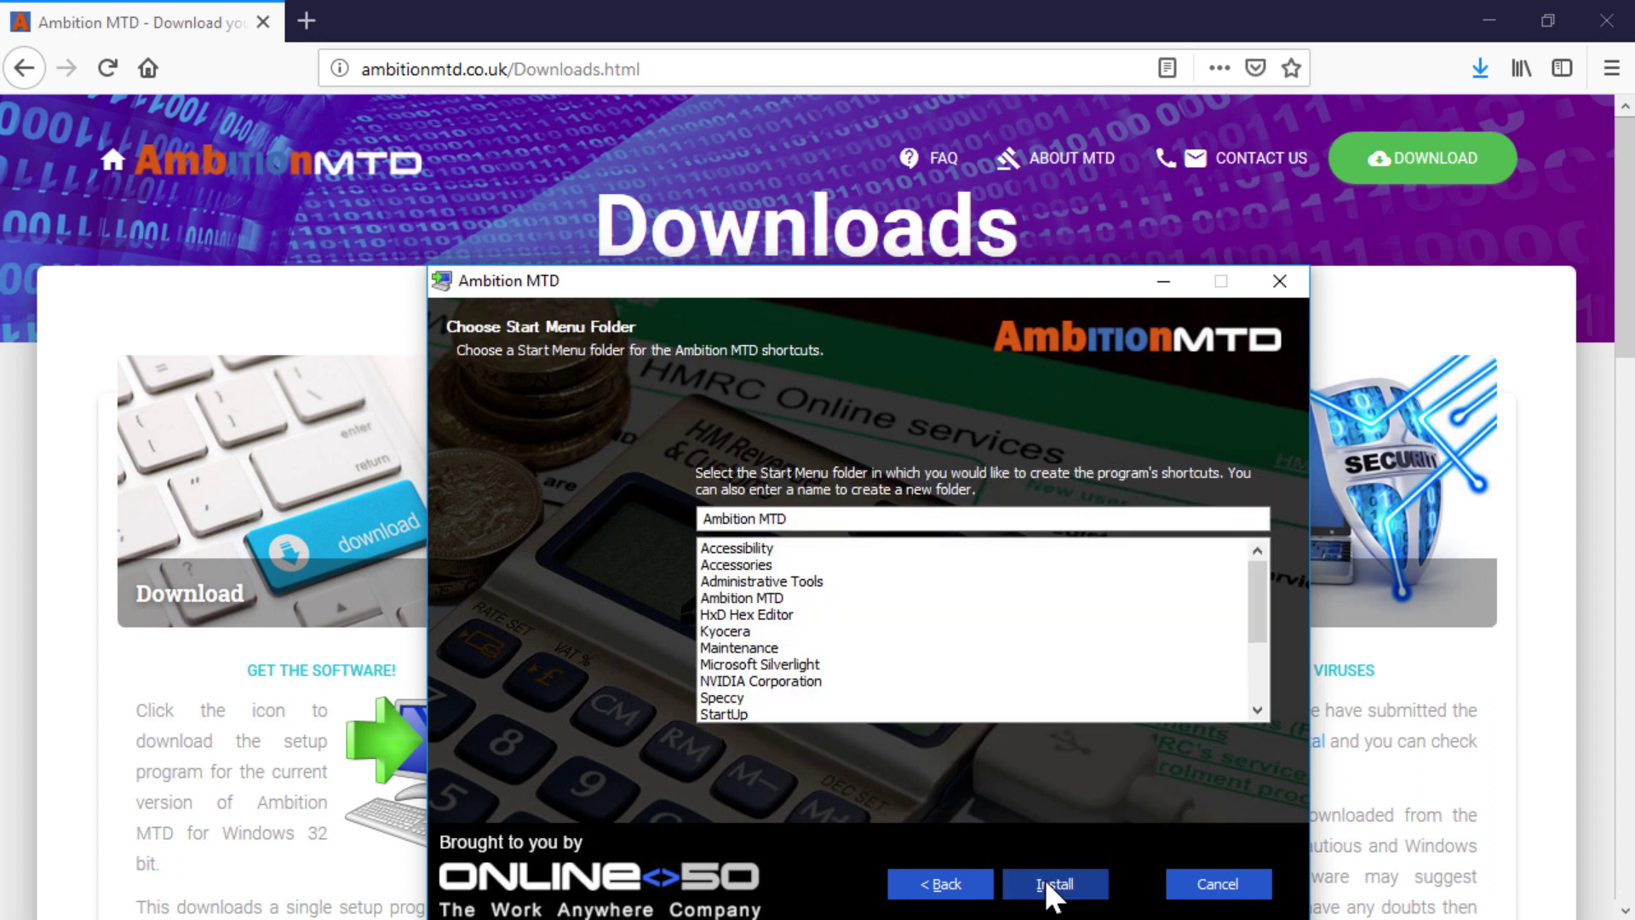
{"action": "left_click", "coordinate": [1049, 885]}
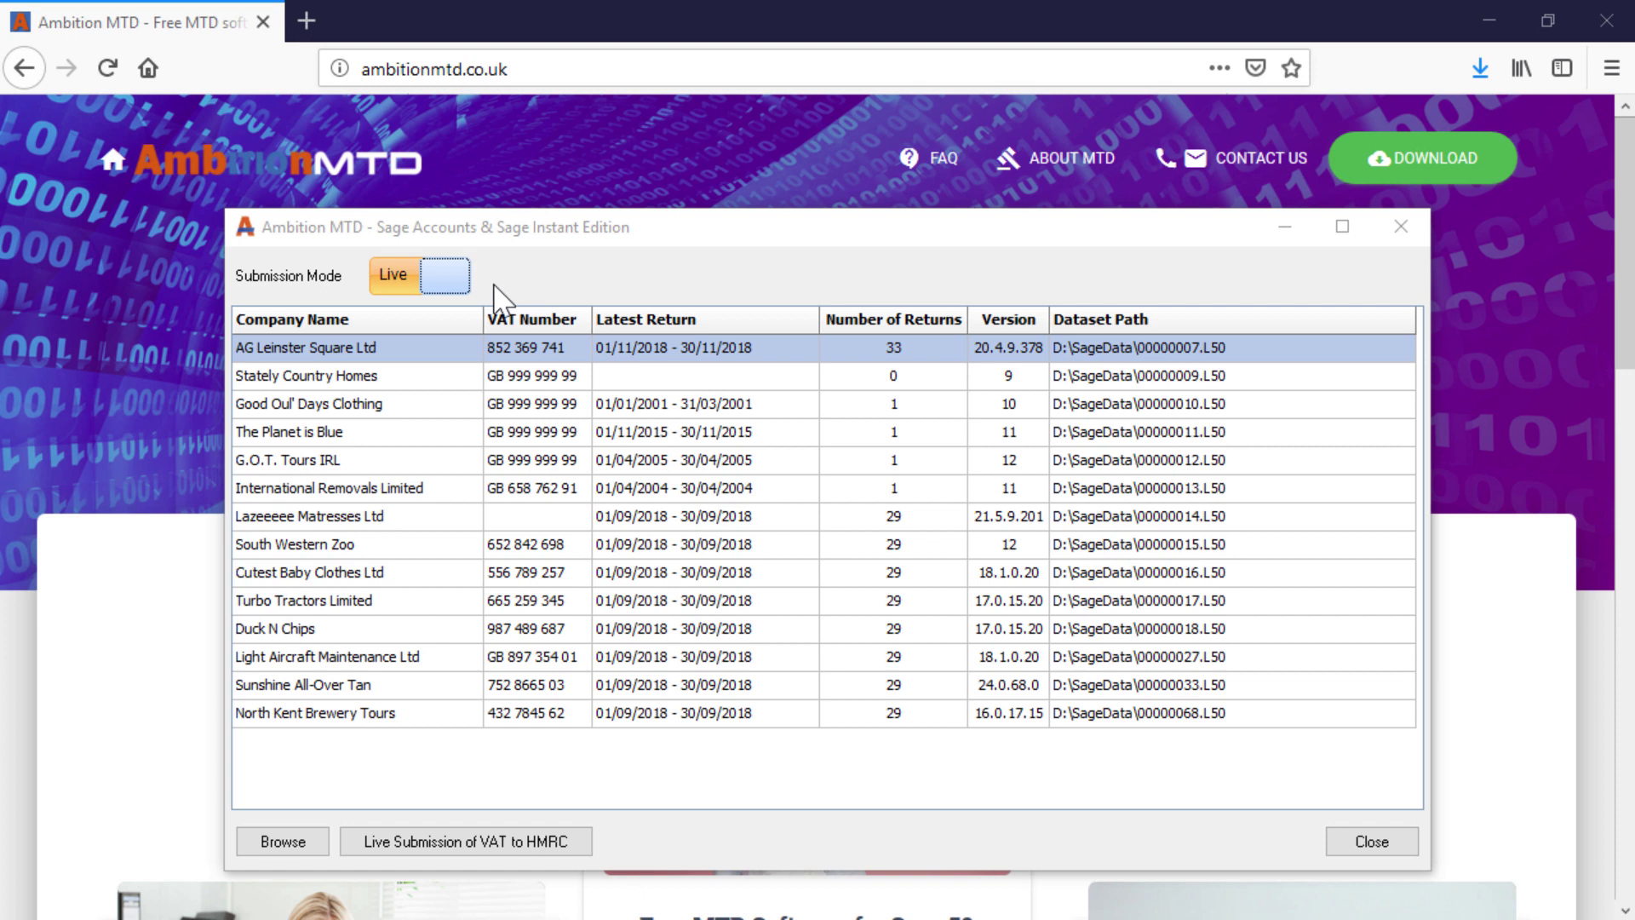
Step: Set Submission Mode to Test and start a test VAT submission for Good Oul' Days Clothing
{"action": "left_click", "coordinate": [412, 290]}
{"action": "left_click", "coordinate": [412, 289]}
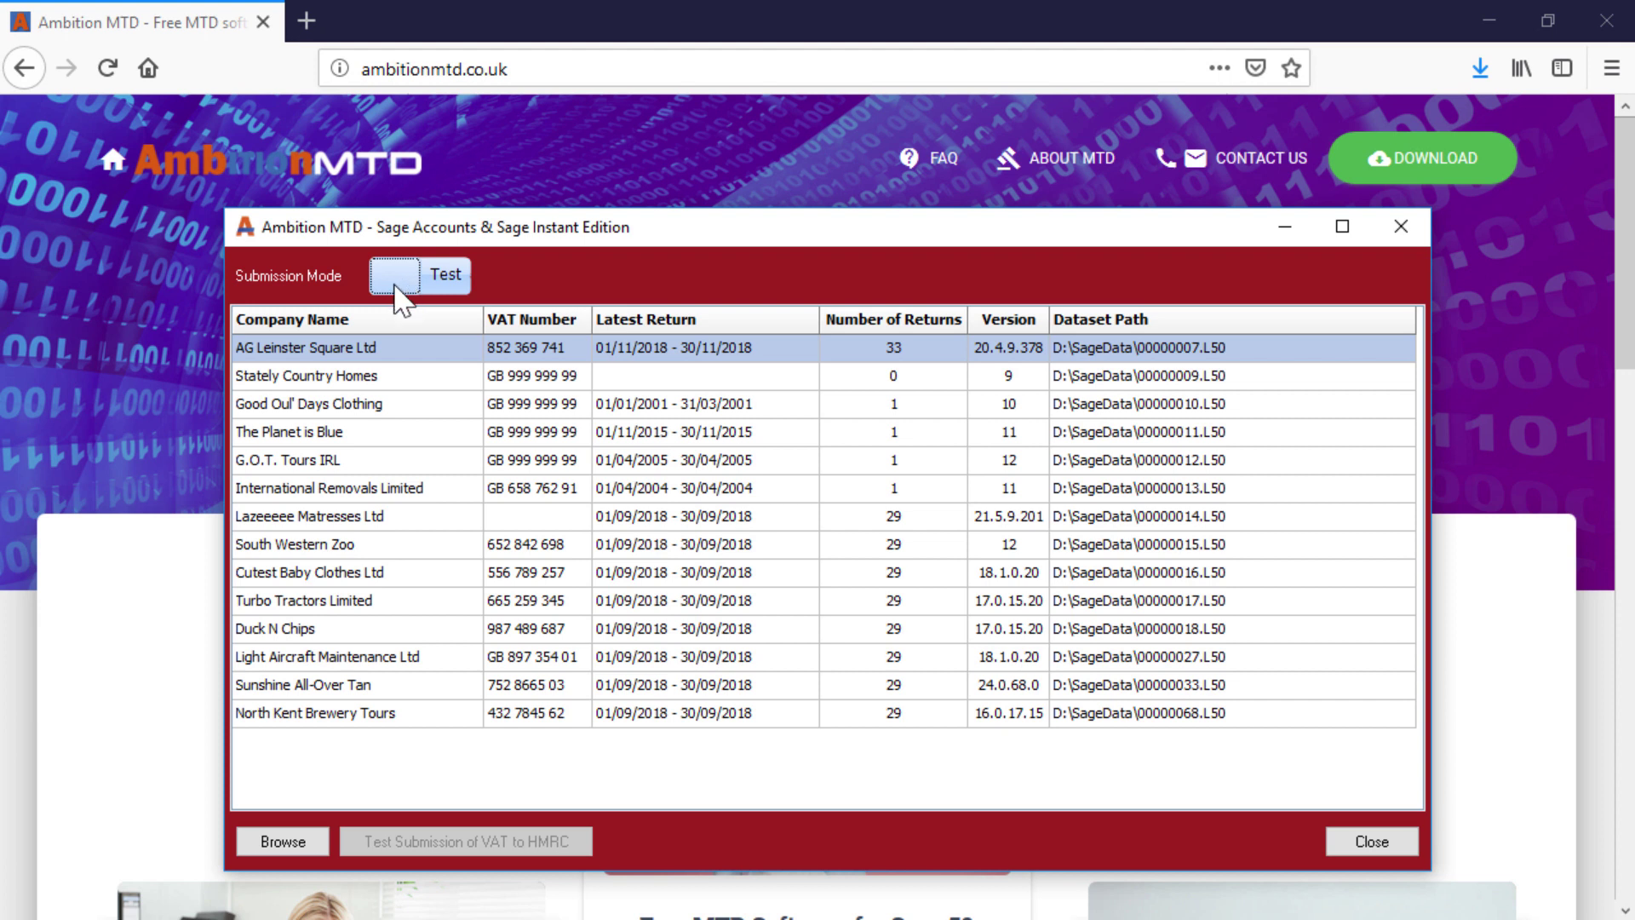
{"action": "left_click", "coordinate": [358, 416]}
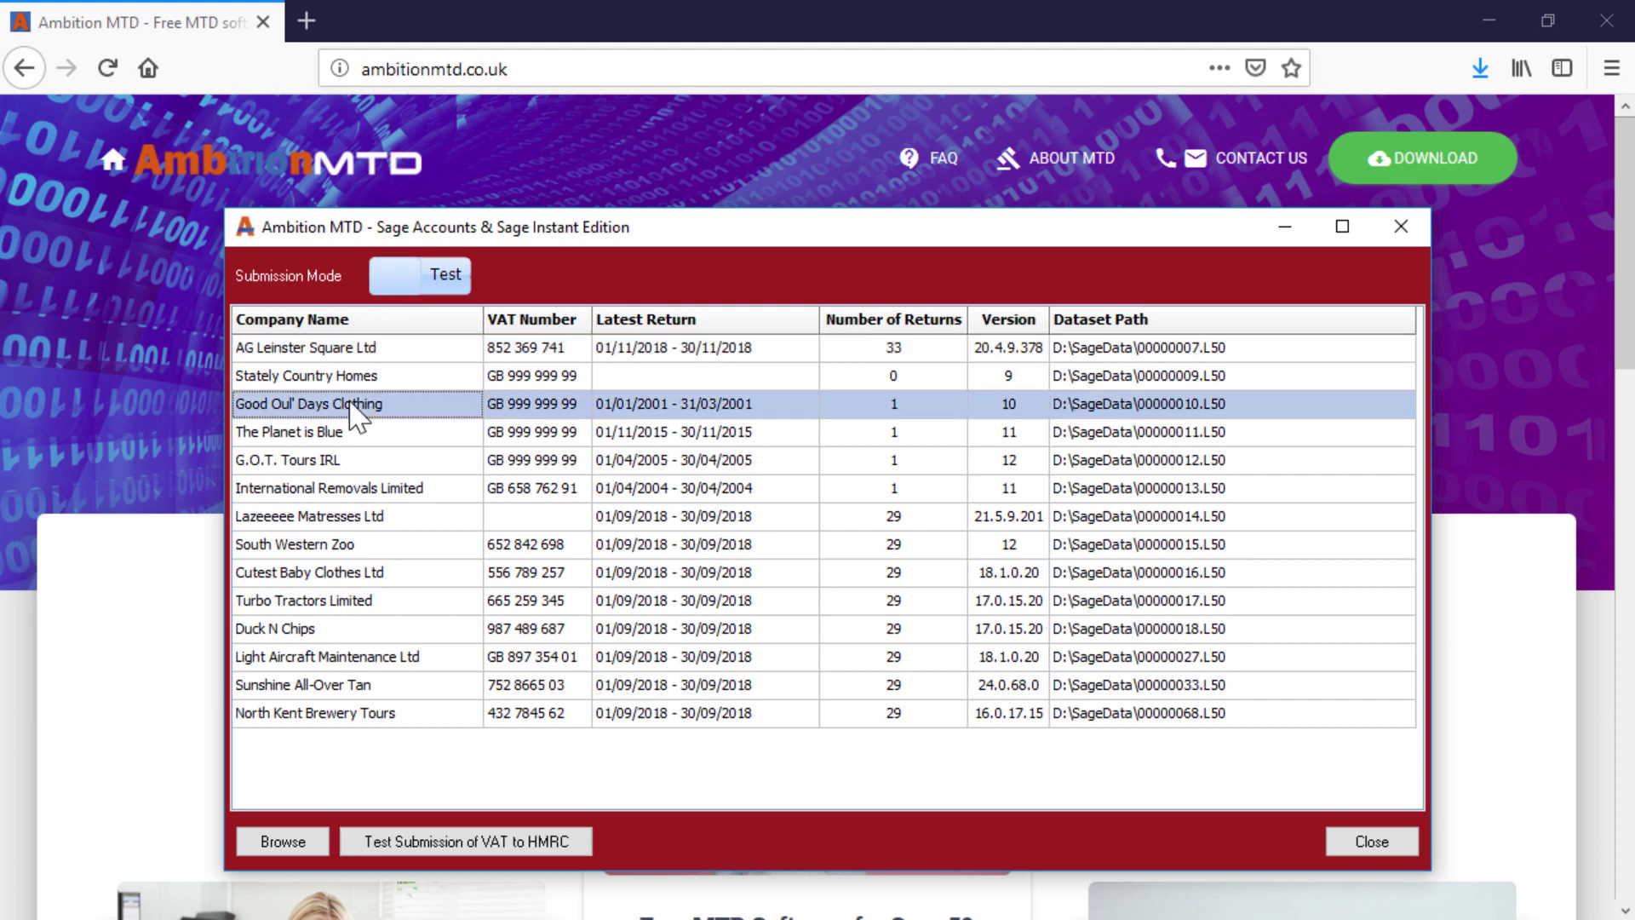
{"action": "left_click", "coordinate": [428, 841]}
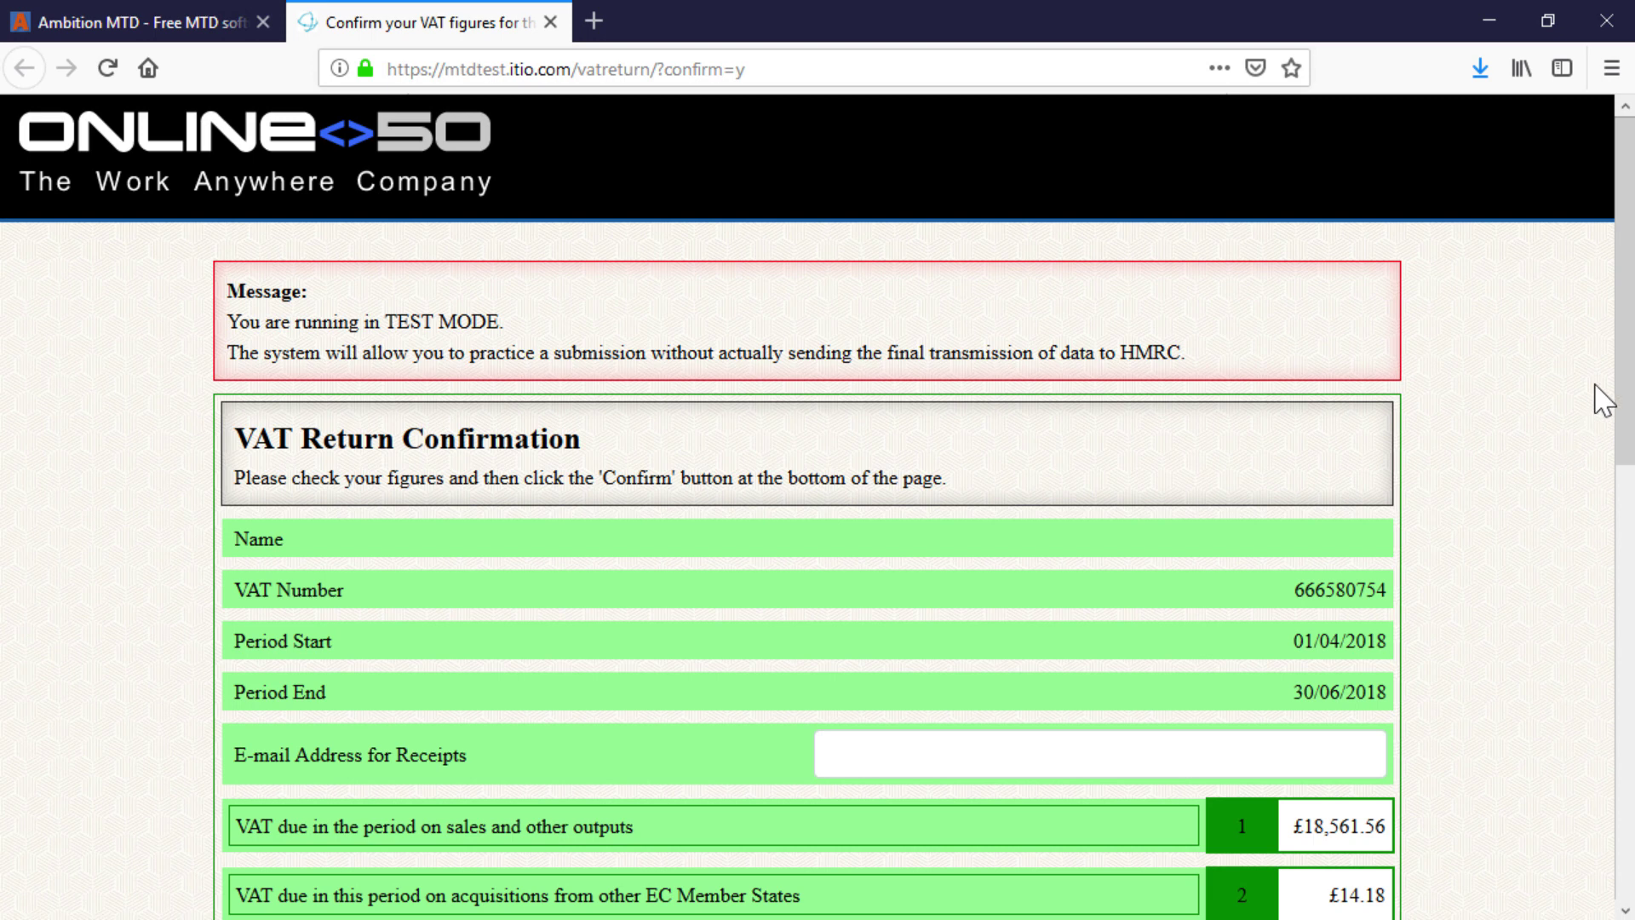
Step: Enter the receipts e-mail address and confirm the test VAT return figures in Online50 MTD
{"action": "left_click_drag", "start_coordinate": [1624, 375], "coordinate": [1594, 442]}
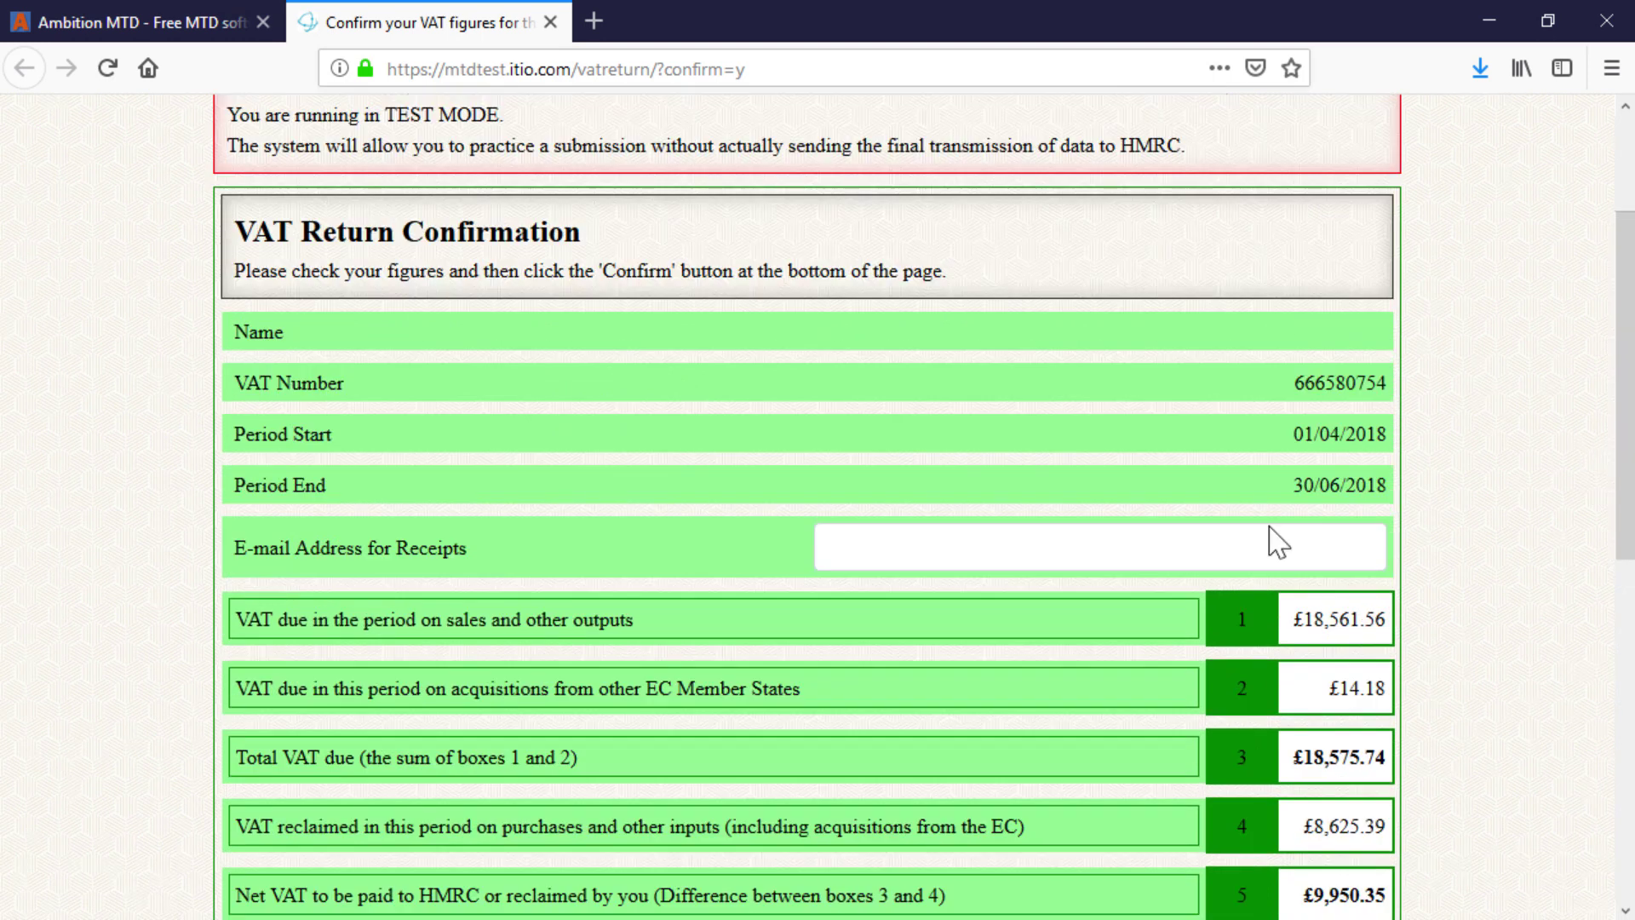
{"action": "left_click", "coordinate": [1084, 549]}
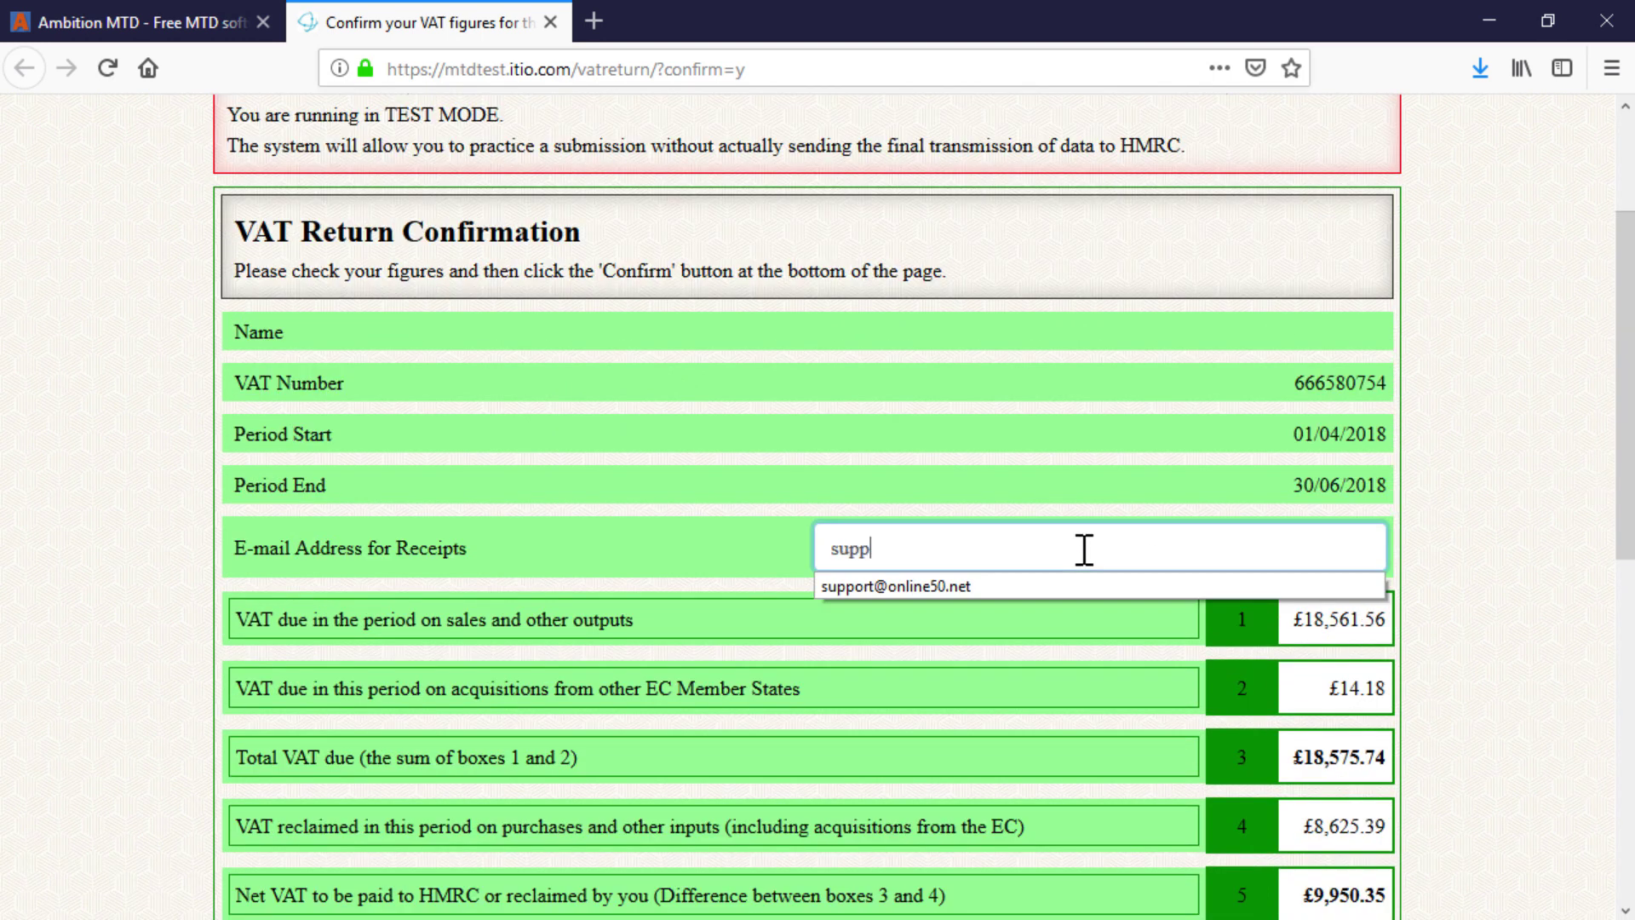
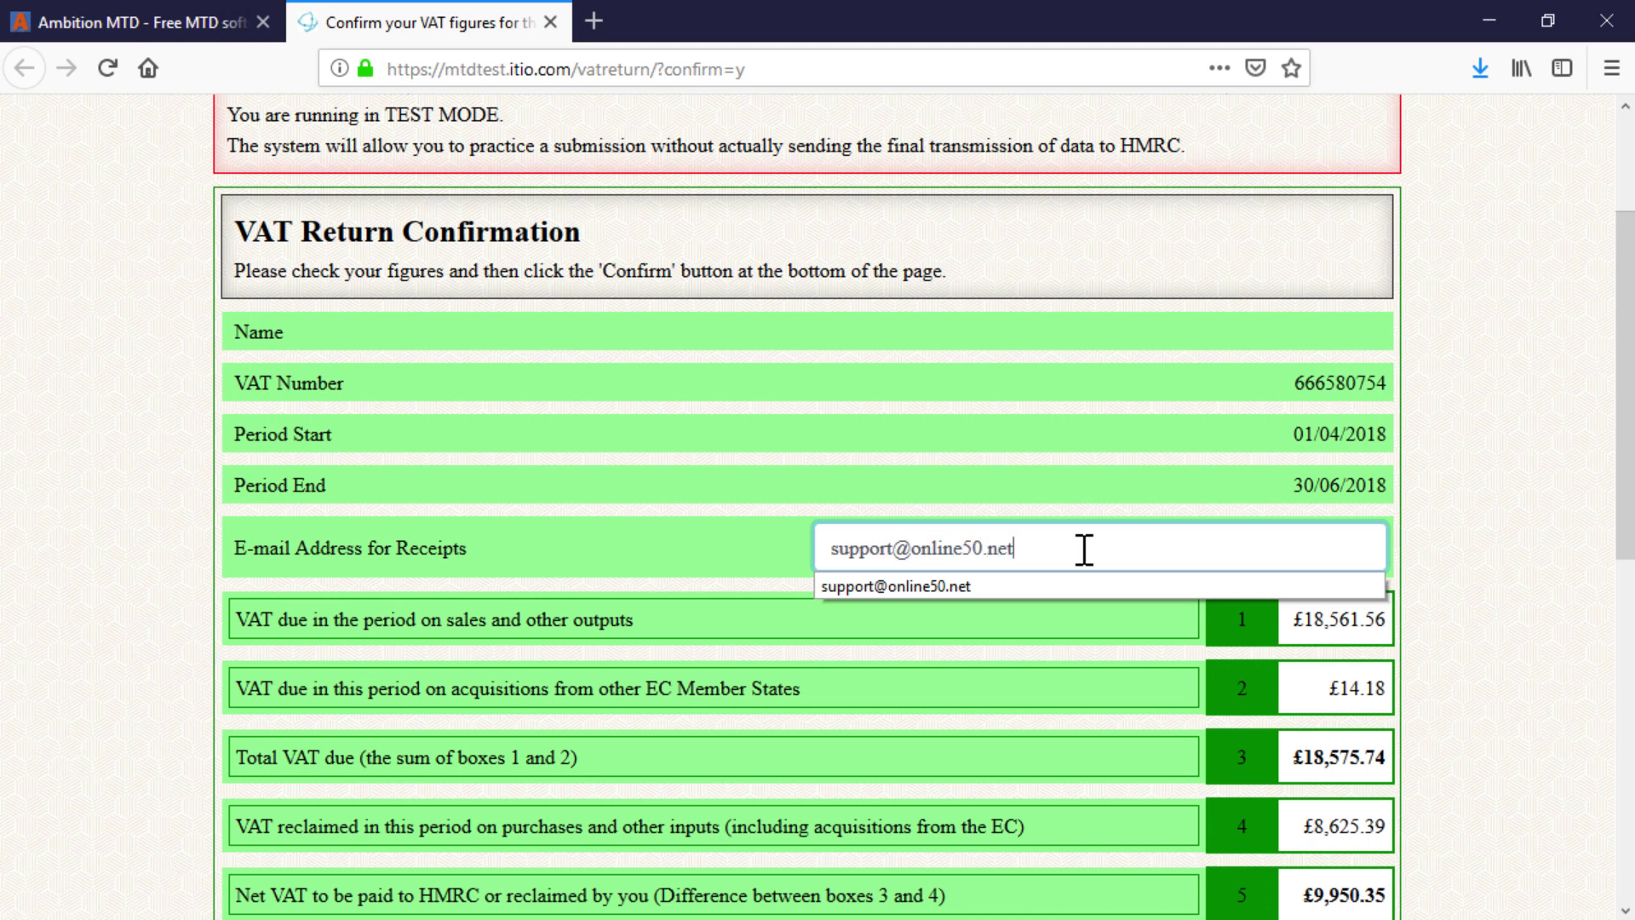
{"action": "left_click", "coordinate": [1084, 549]}
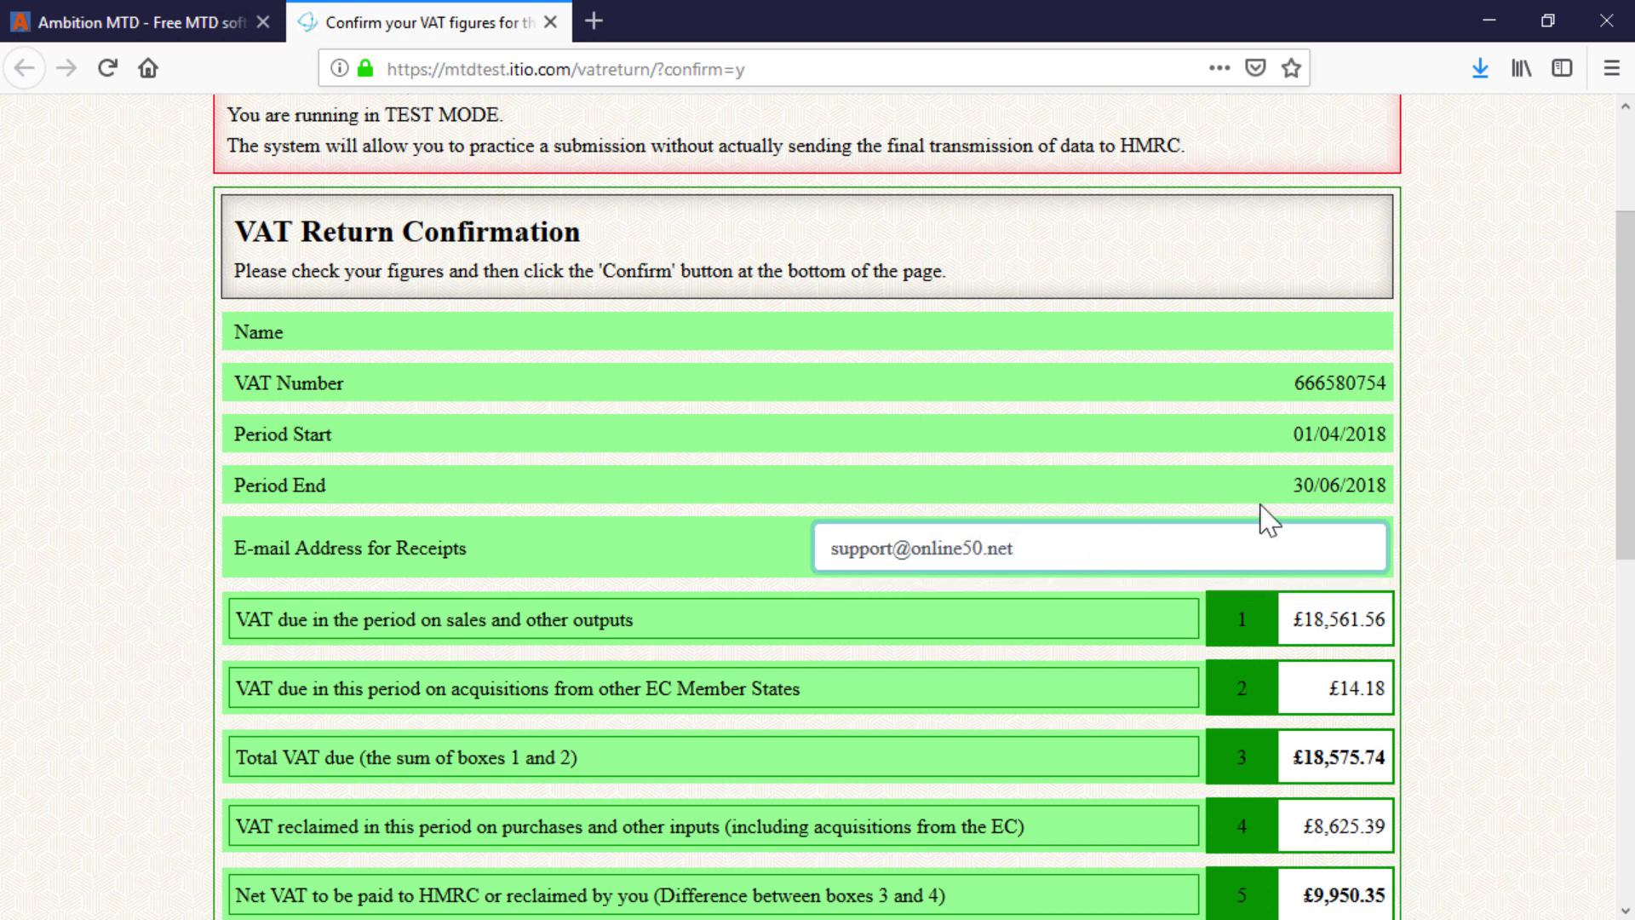
{"action": "scroll", "coordinate": [1269, 515], "scroll_direction": "down", "scroll_amount": 6}
{"action": "scroll", "coordinate": [1264, 536], "scroll_direction": "down", "scroll_amount": 3}
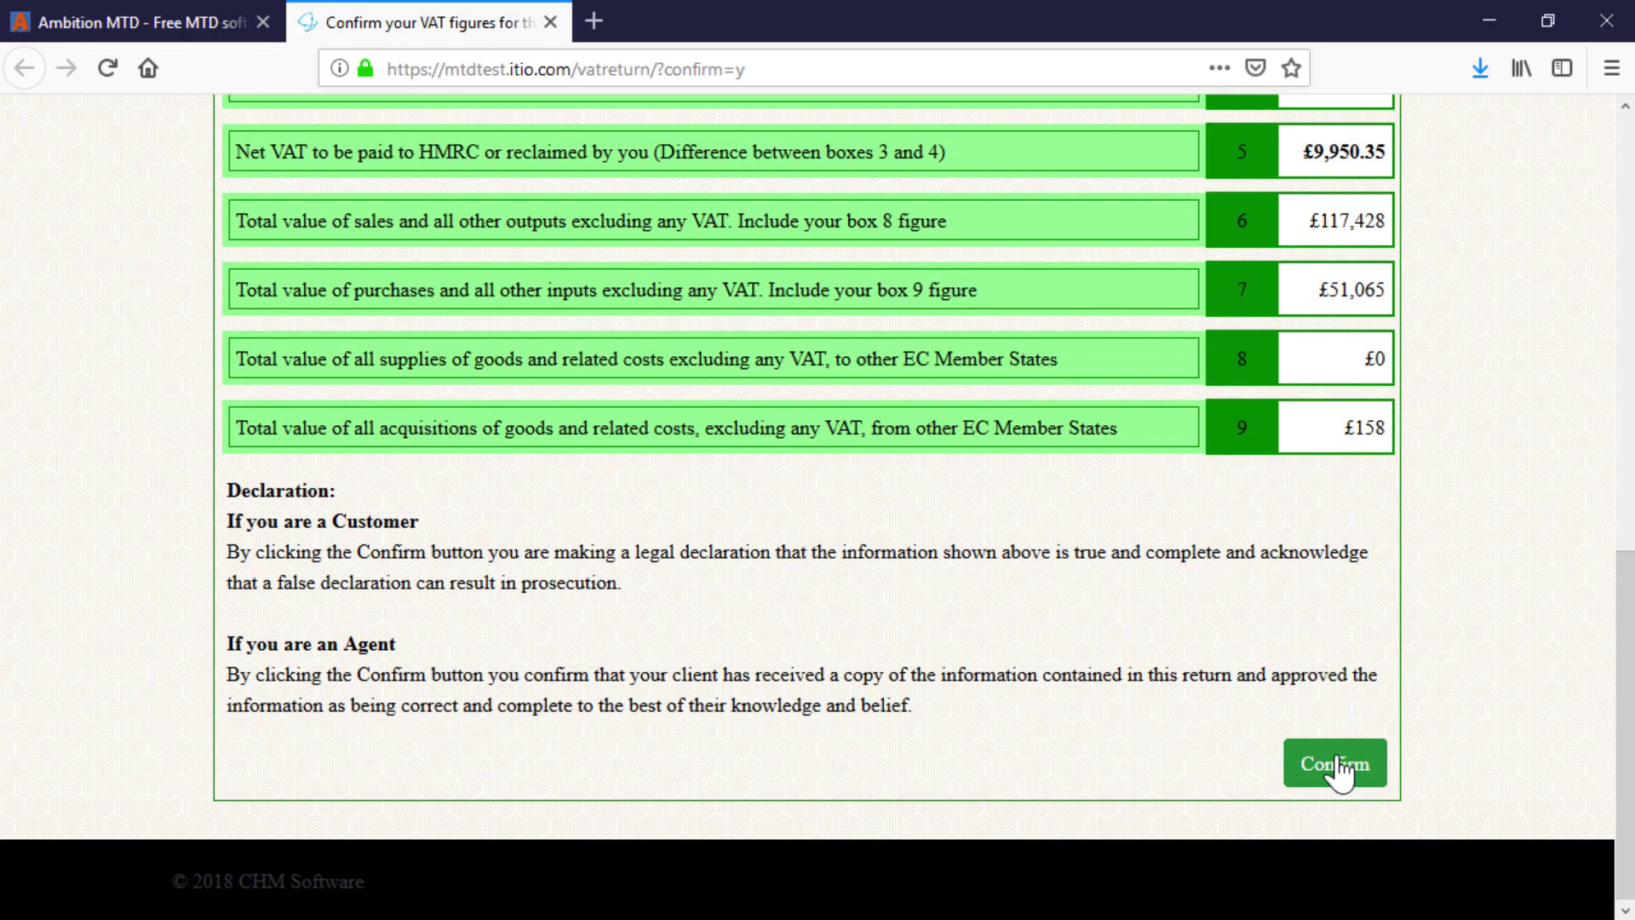
{"action": "left_click", "coordinate": [1336, 765]}
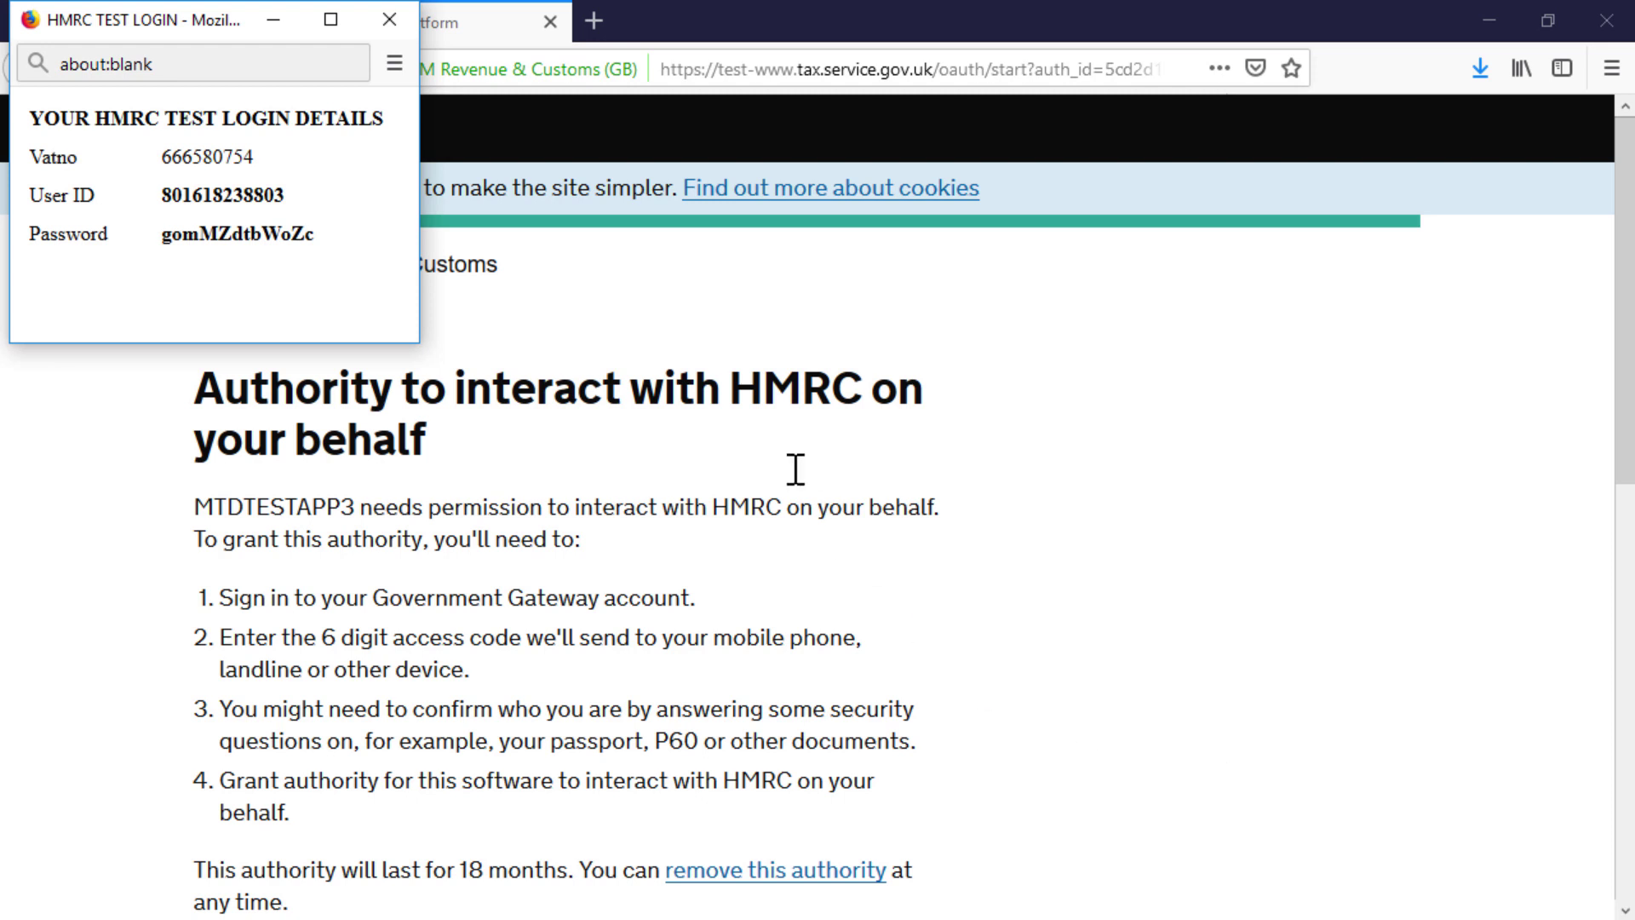
Step: Sign in to HMRC's test platform with the autofilled test-user credentials and grant MTDTESTAPP3 VAT authority
{"action": "left_click", "coordinate": [273, 21]}
{"action": "scroll", "coordinate": [682, 476], "scroll_direction": "down", "scroll_amount": 5}
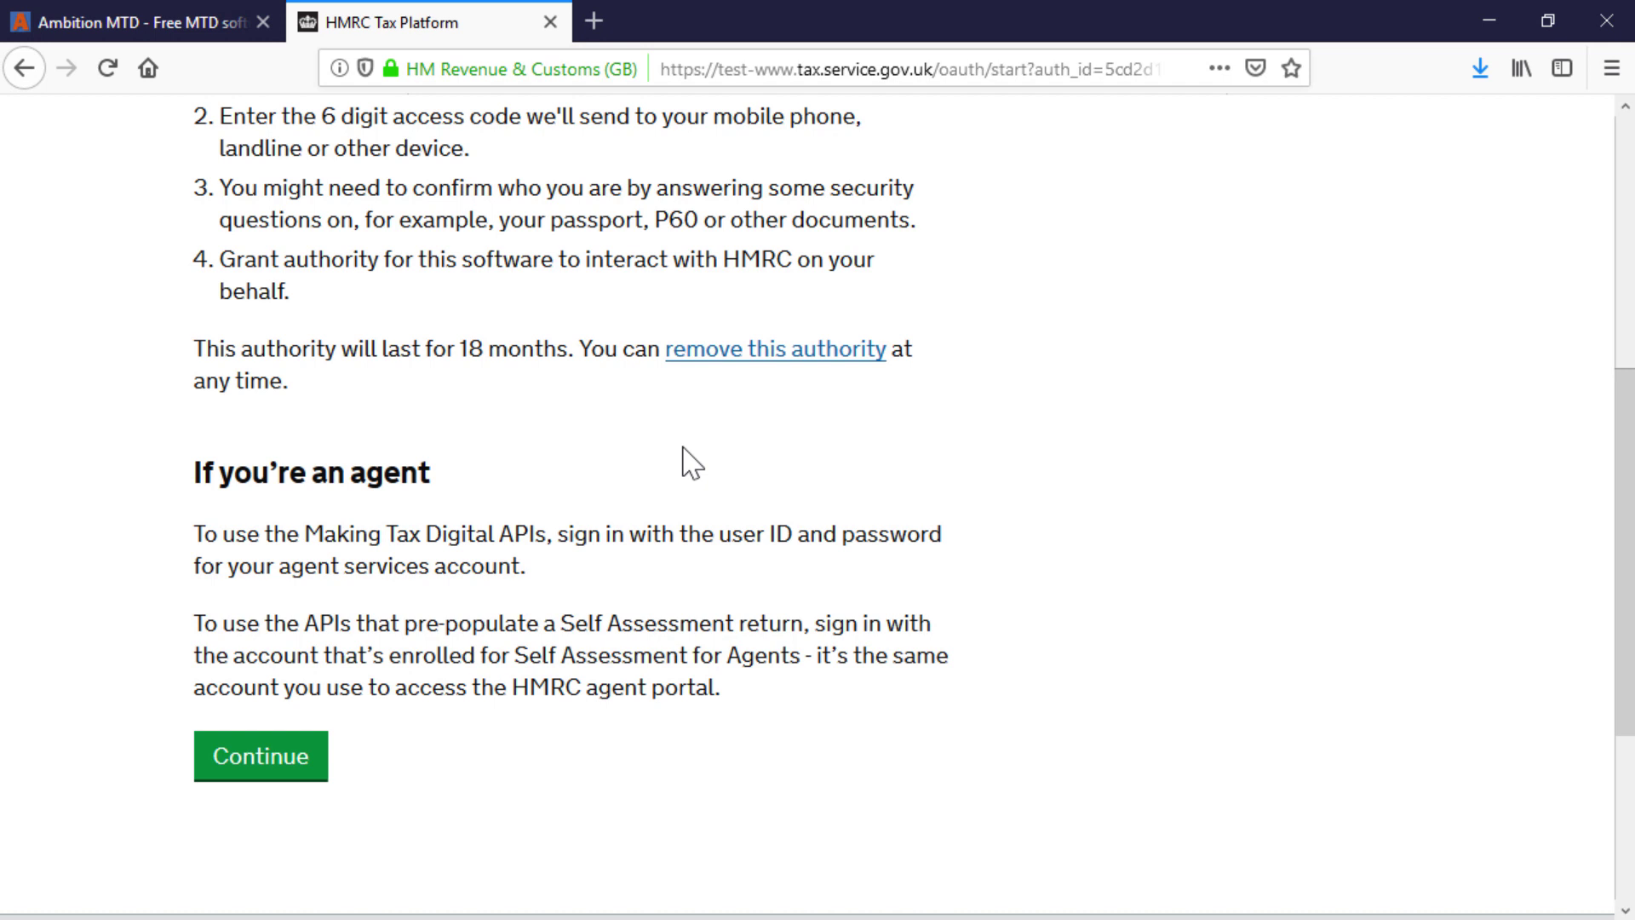
{"action": "left_click", "coordinate": [292, 758]}
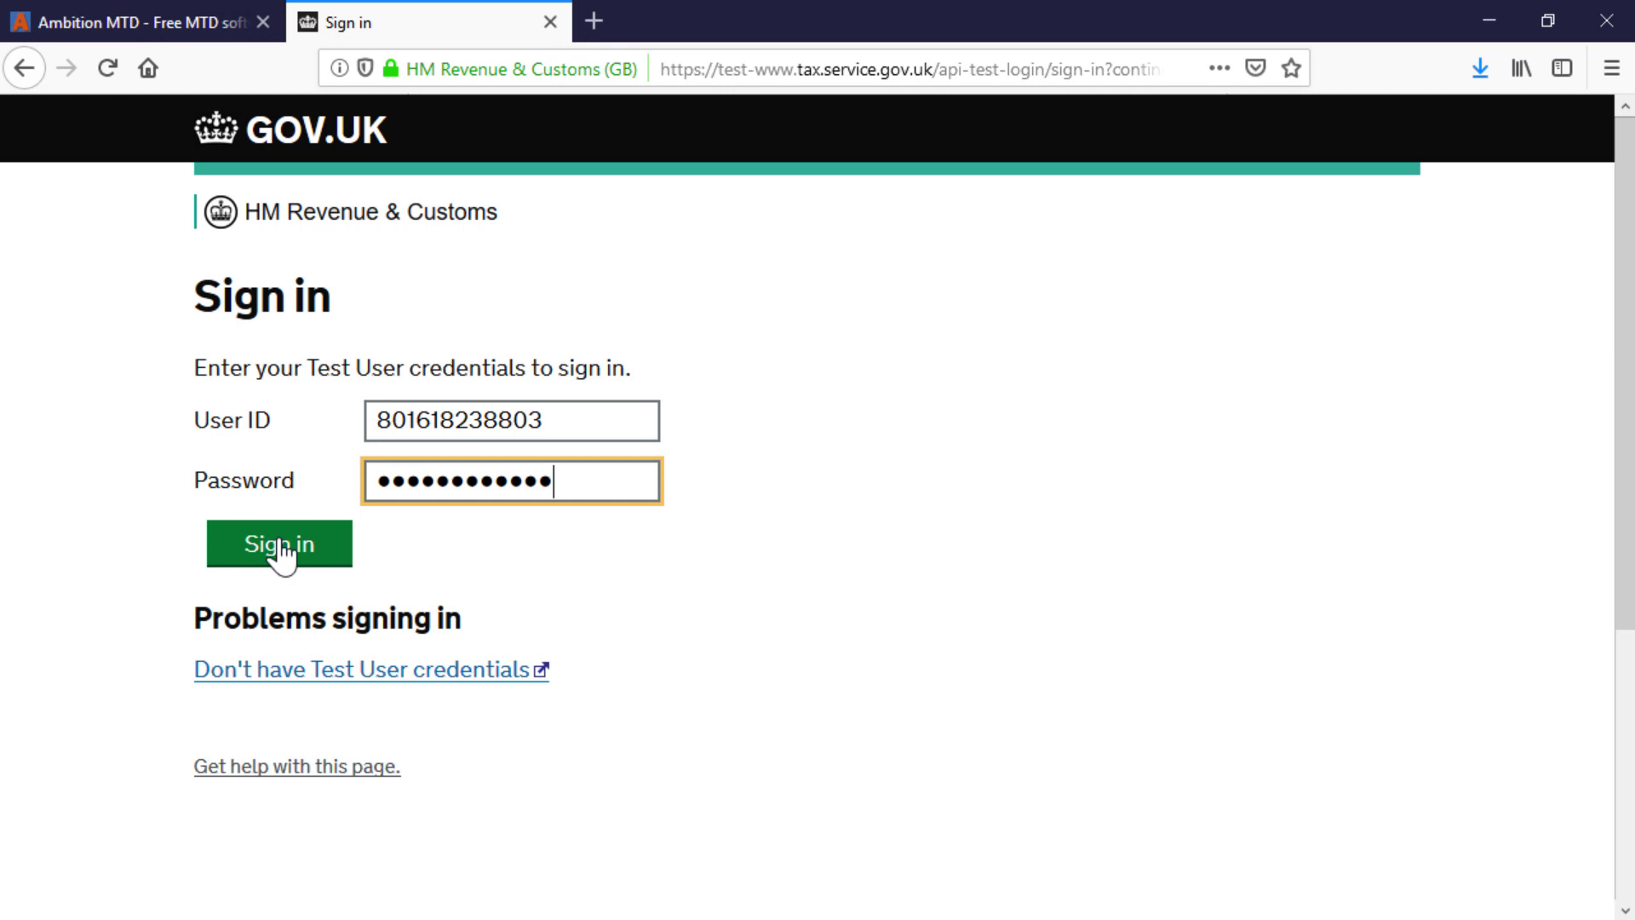
{"action": "left_click", "coordinate": [281, 552]}
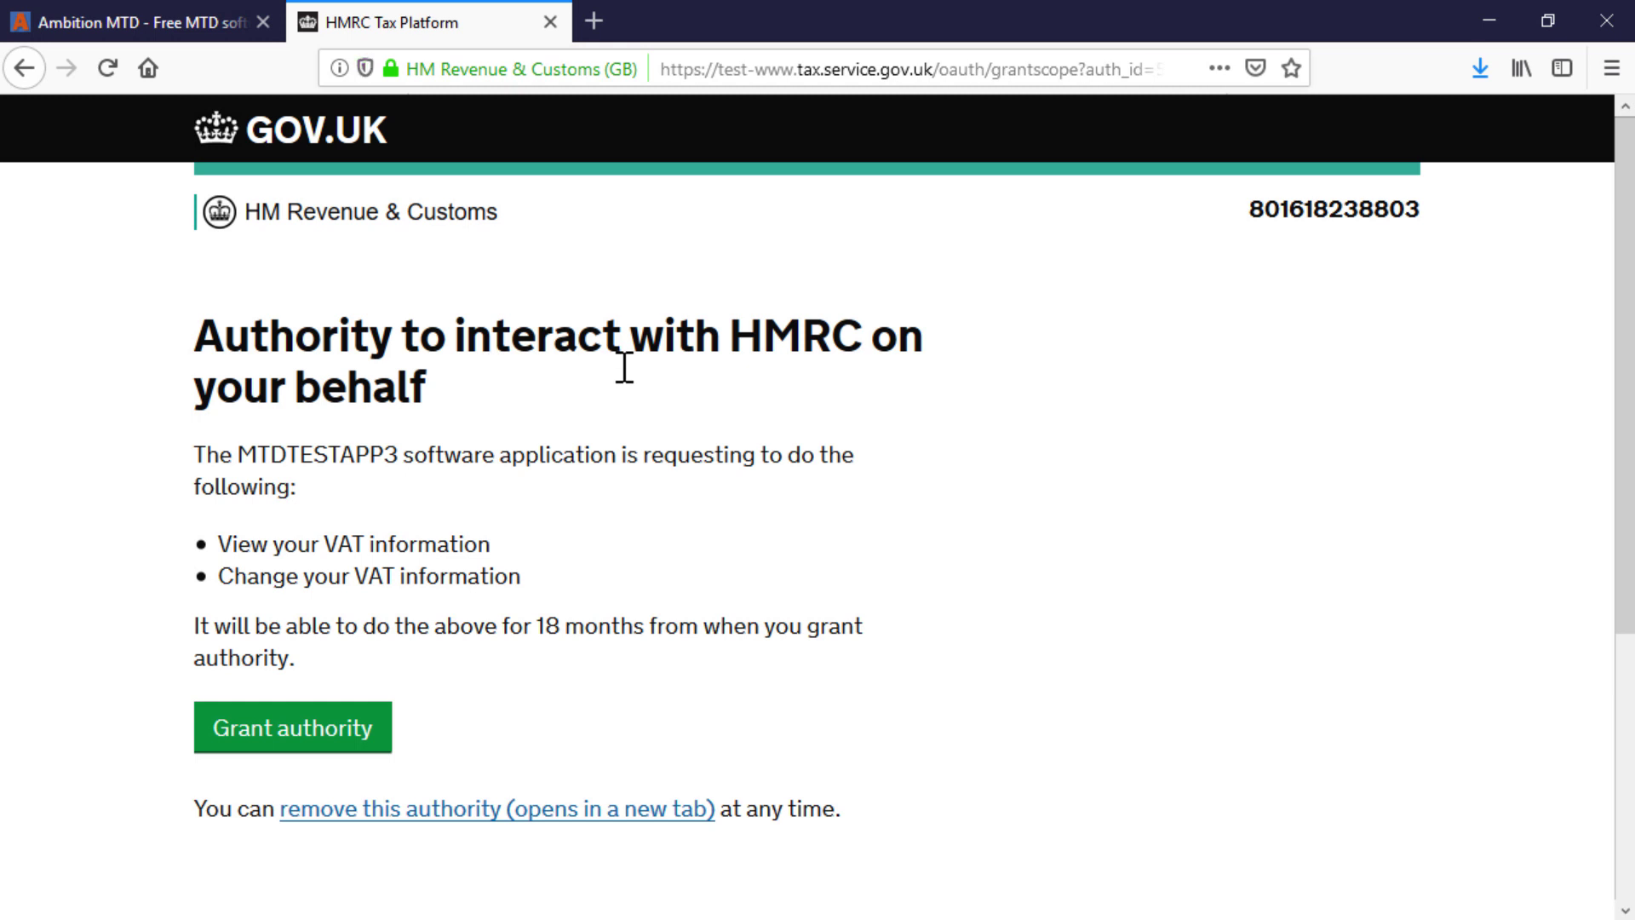
{"action": "left_click", "coordinate": [347, 731]}
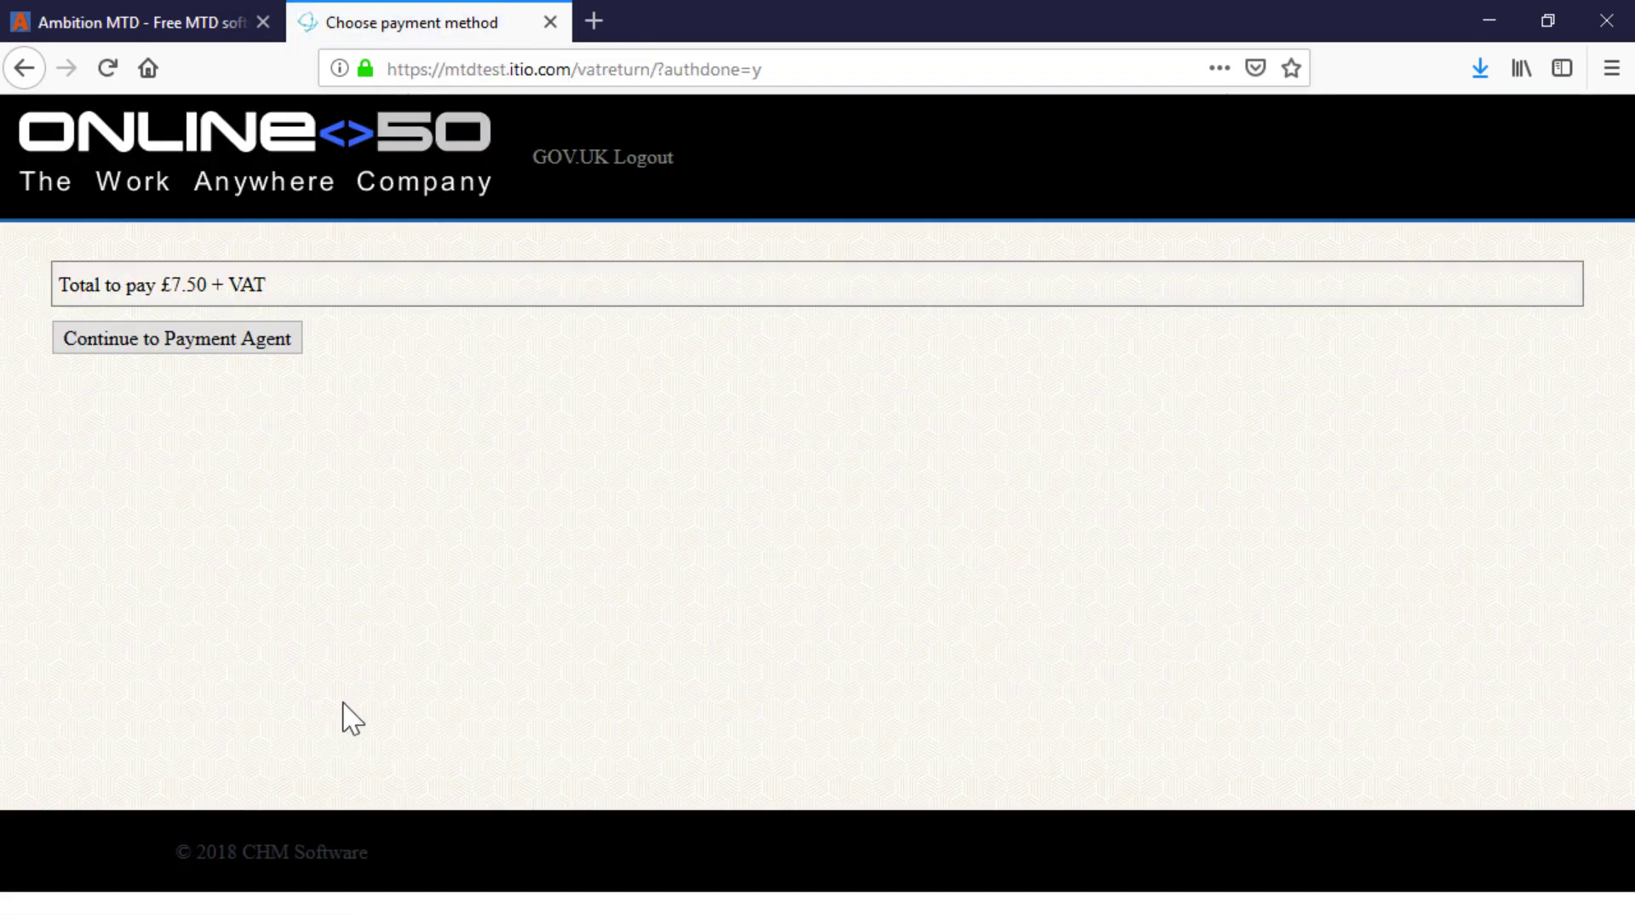
Step: Proceed from Online50's £7.50 + VAT payment page to Sage Pay's card selection
{"action": "left_click", "coordinate": [257, 350]}
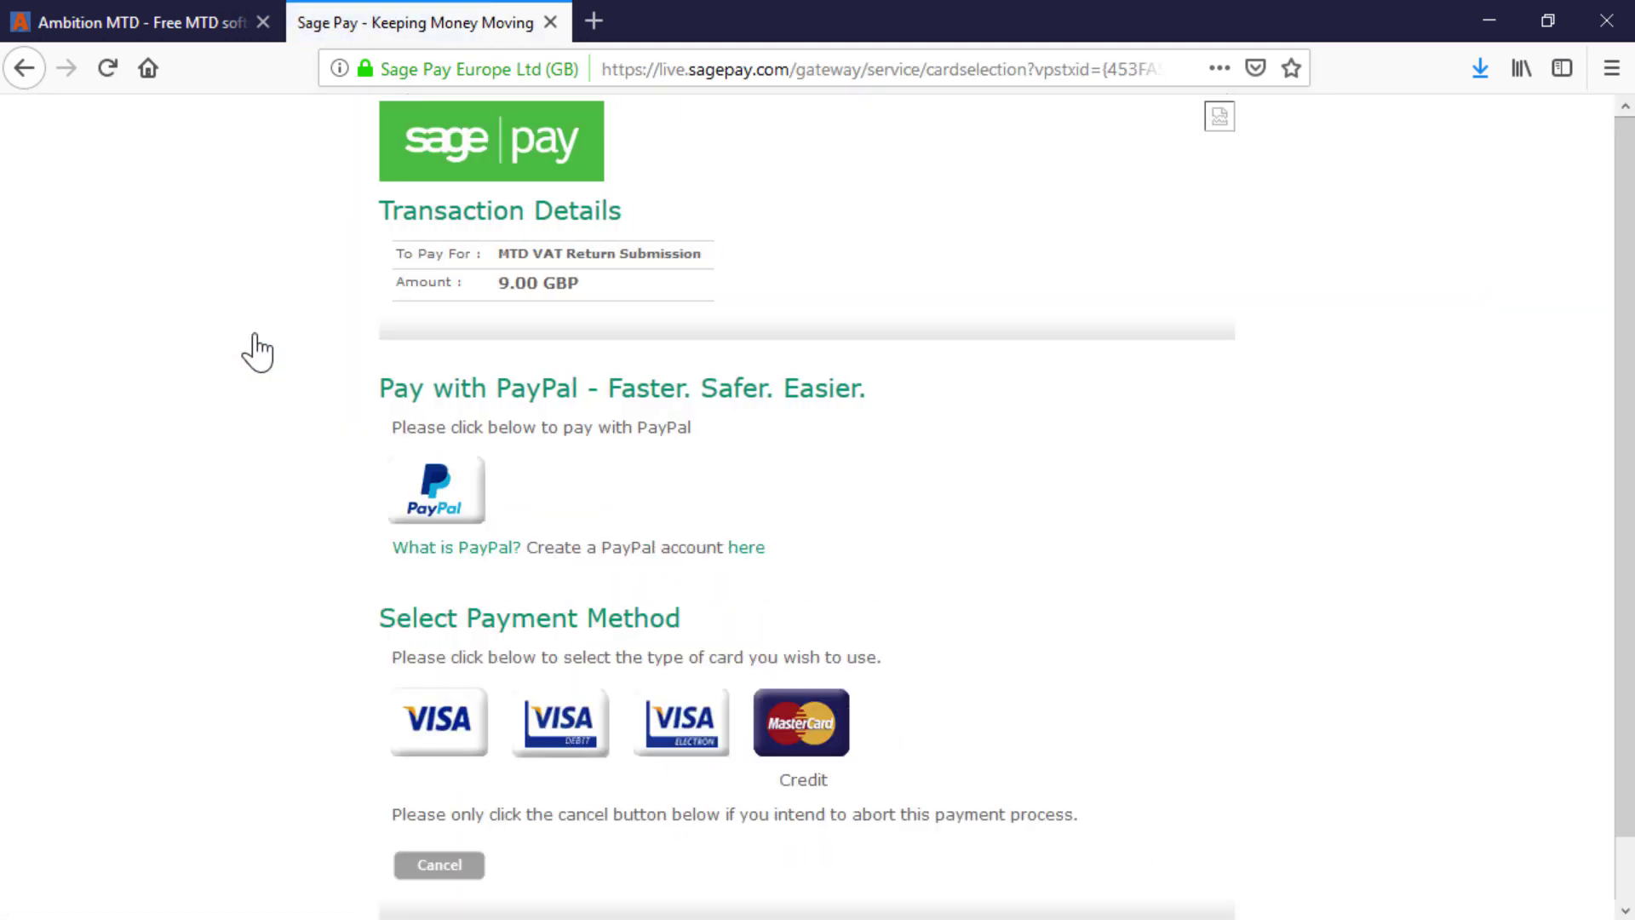